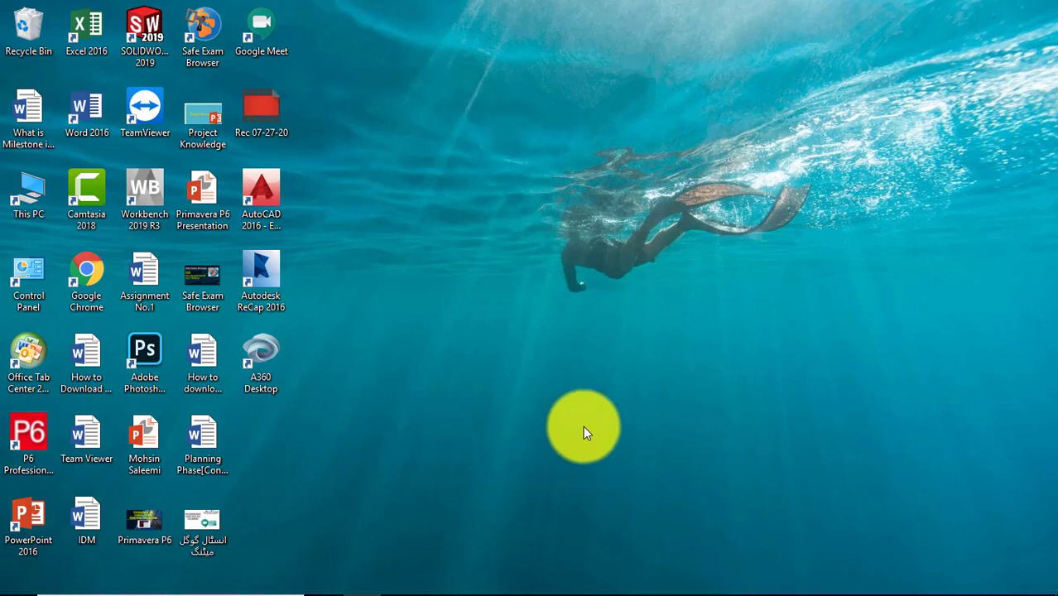
mouse_move(534, 590)
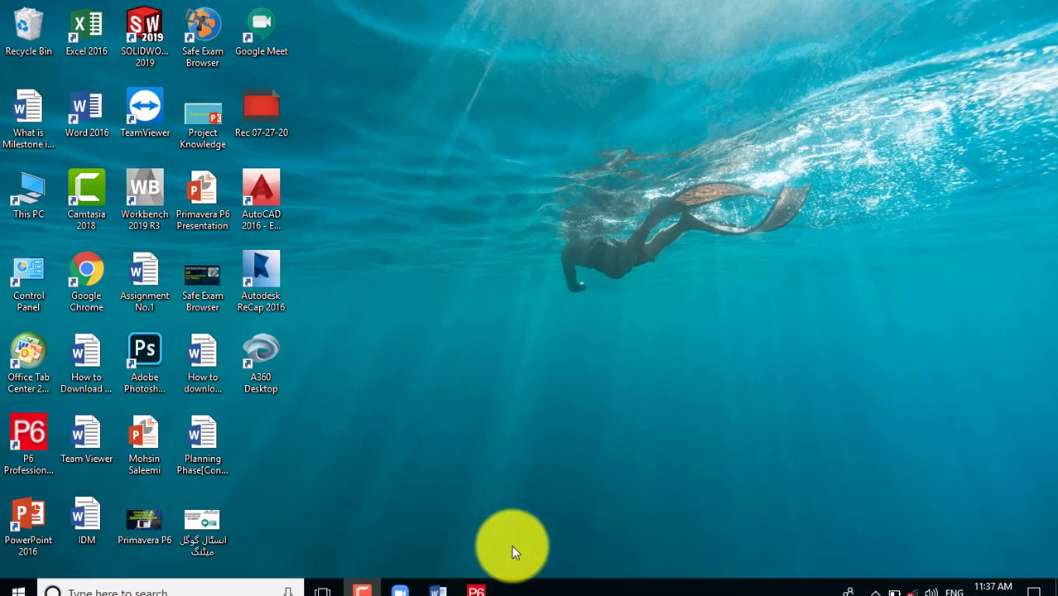
click(476, 580)
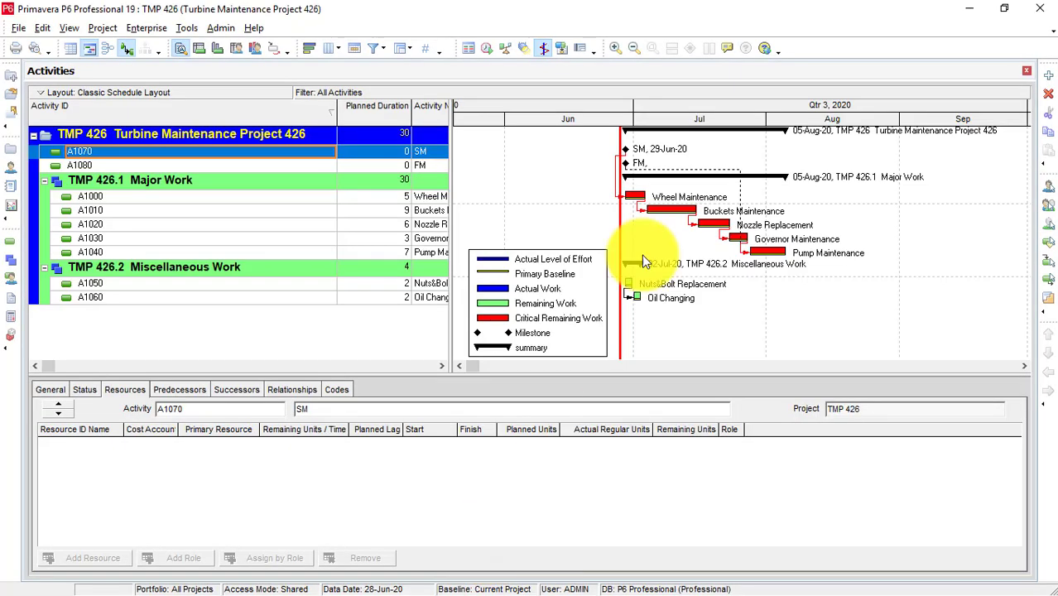
click(969, 8)
Switch to Word and read the OBS definition and benefits under Lecture No.1 in the What is Milestone in Primavera P6 document.
mouse_move(397, 585)
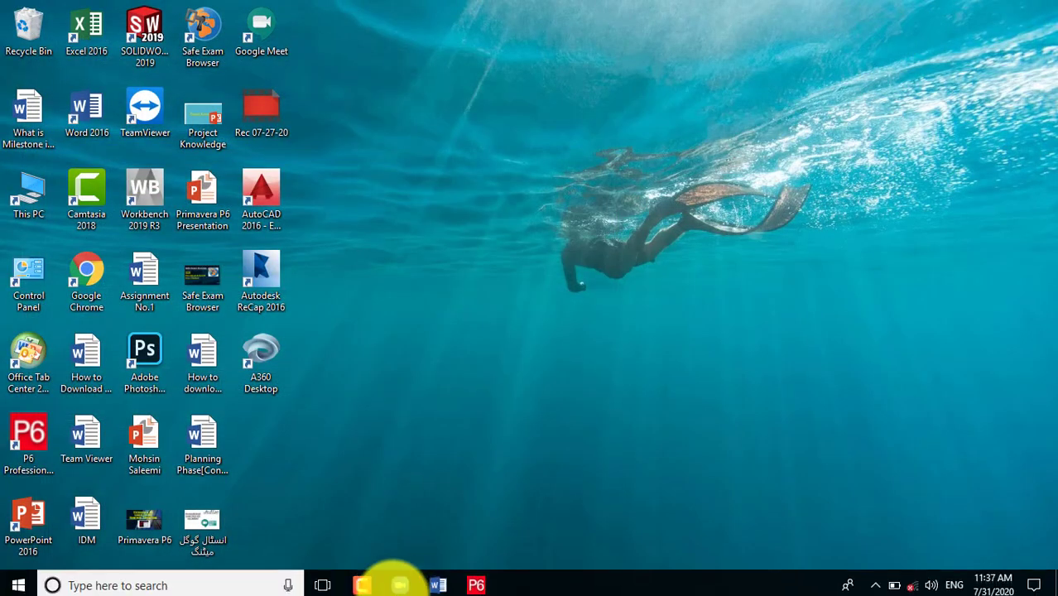
click(438, 580)
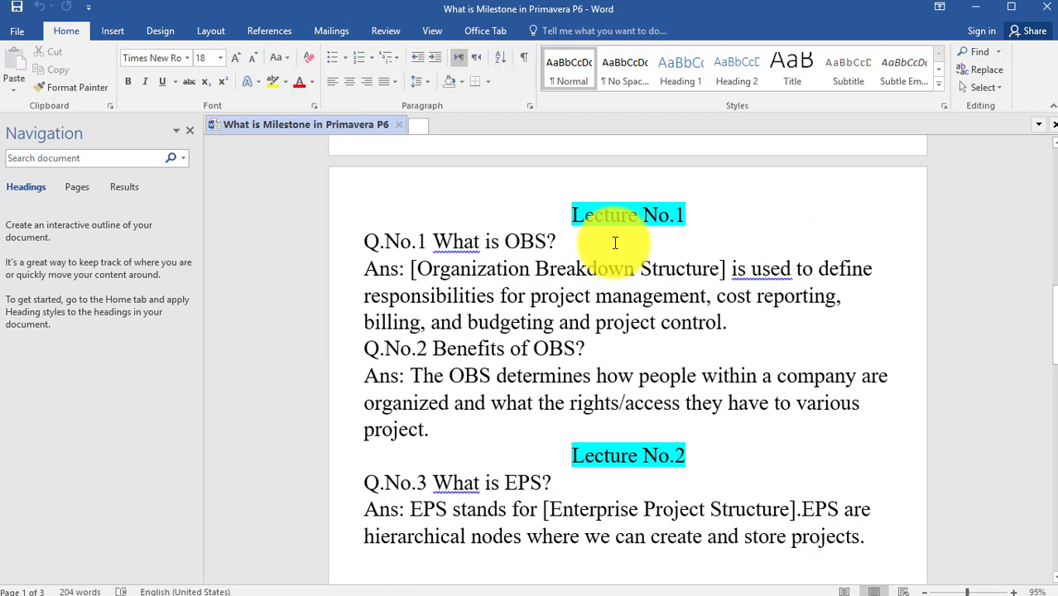
scroll(609, 244, up, 1)
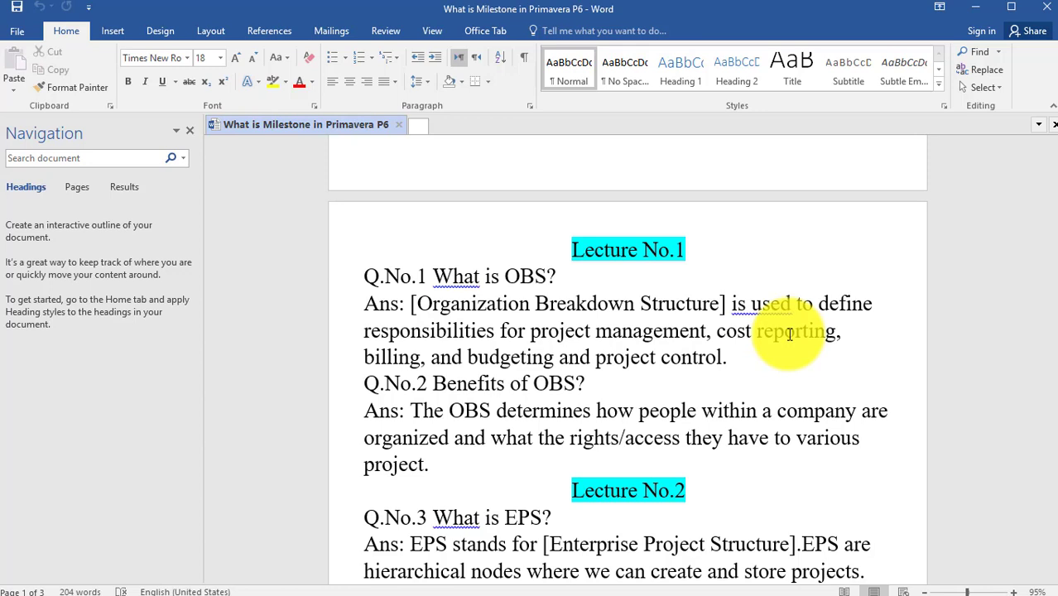
click(975, 6)
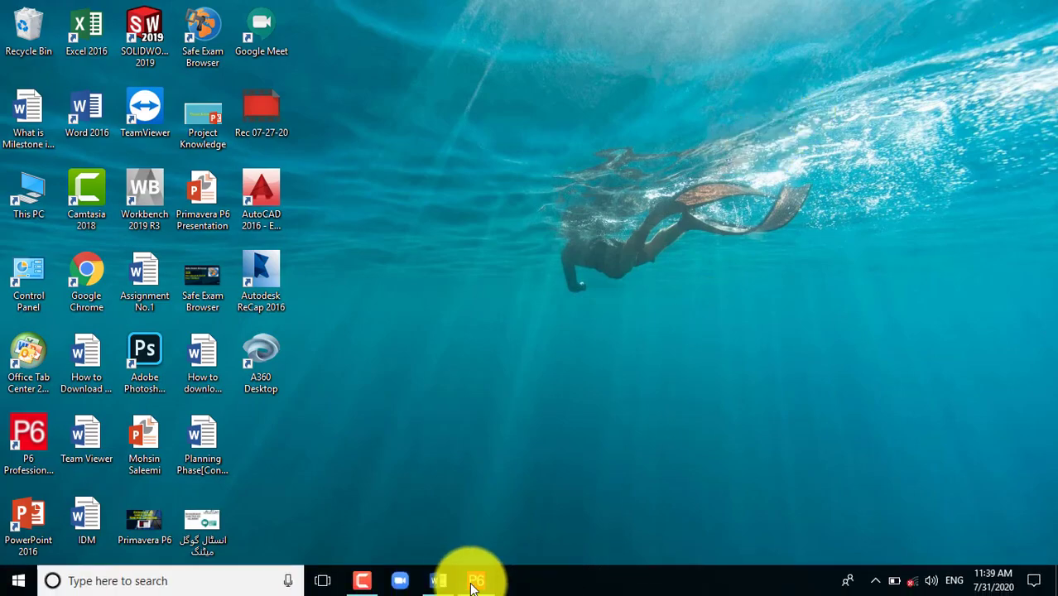
Switch to Primavera P6, open the enterprise Organizational Breakdown Structure window and widen it.
click(472, 575)
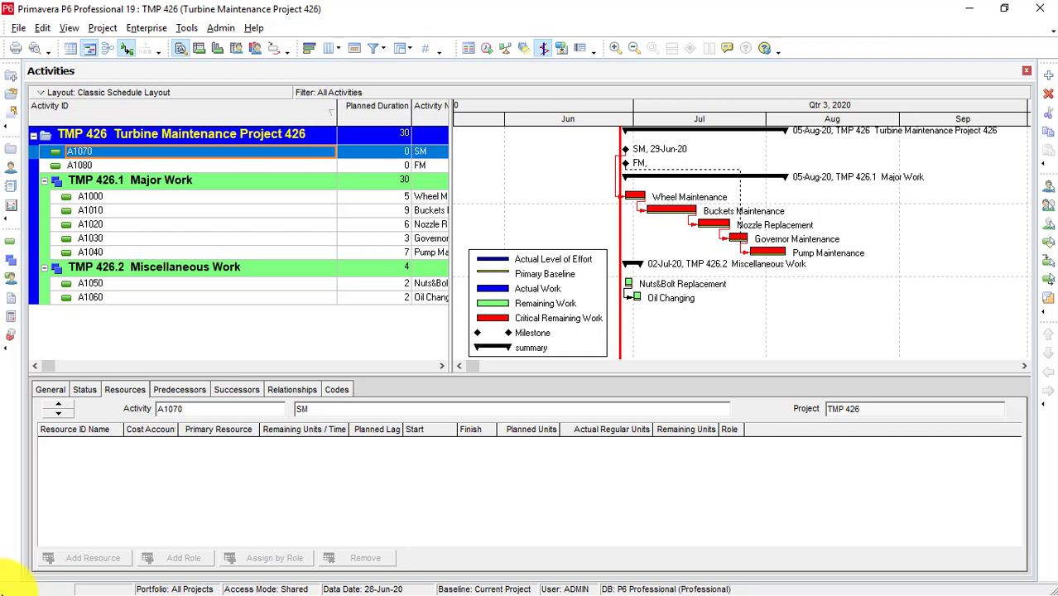
click(158, 25)
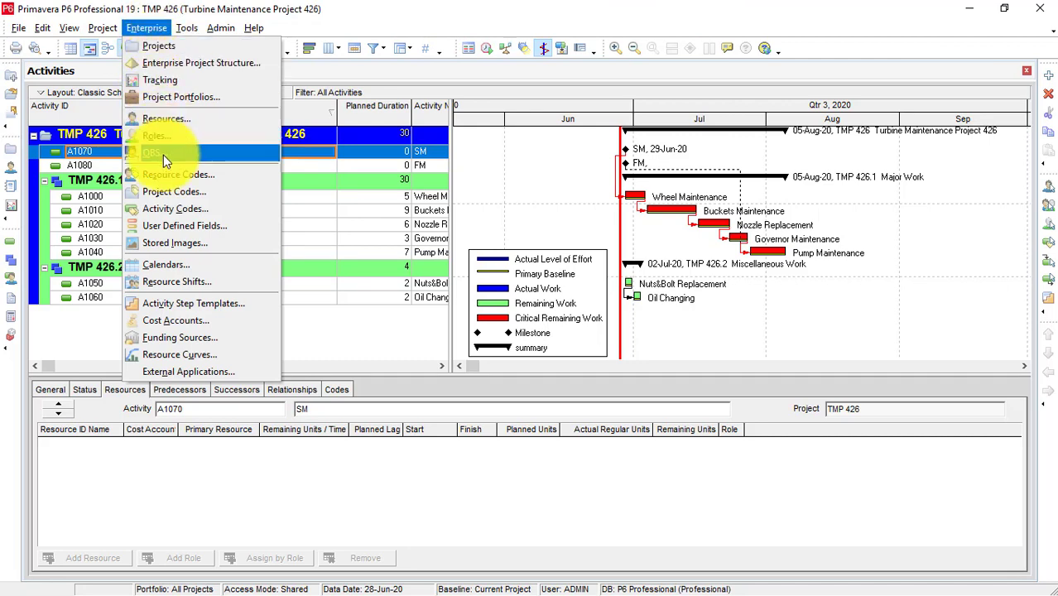
click(372, 24)
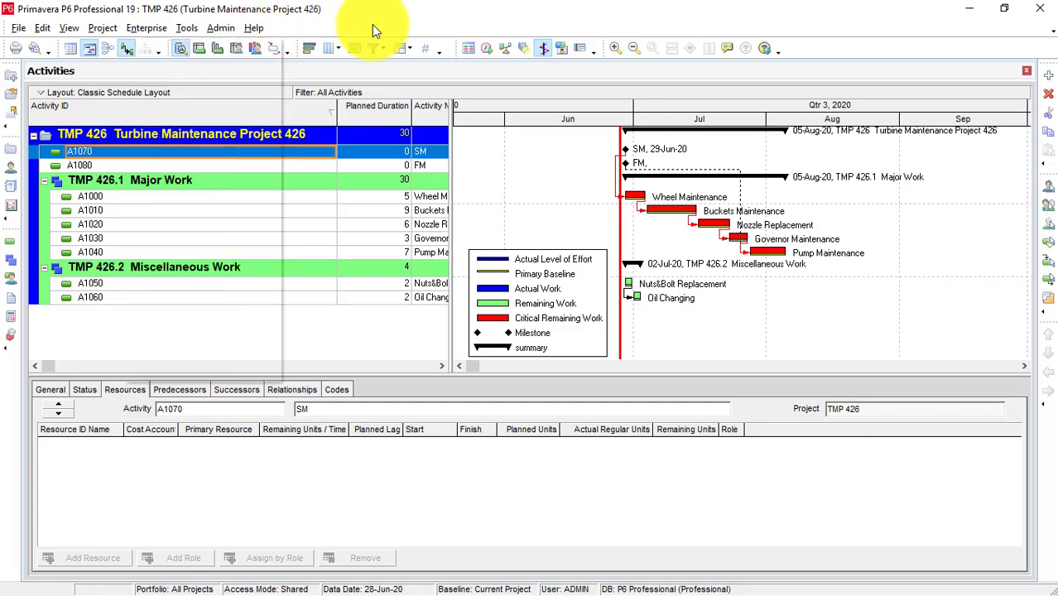
click(144, 28)
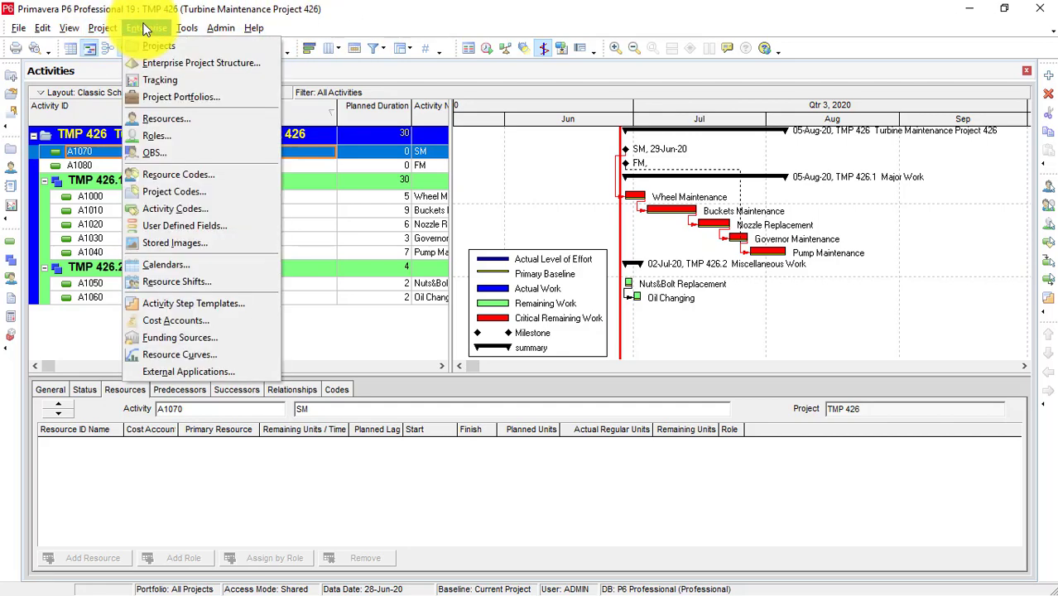
click(169, 152)
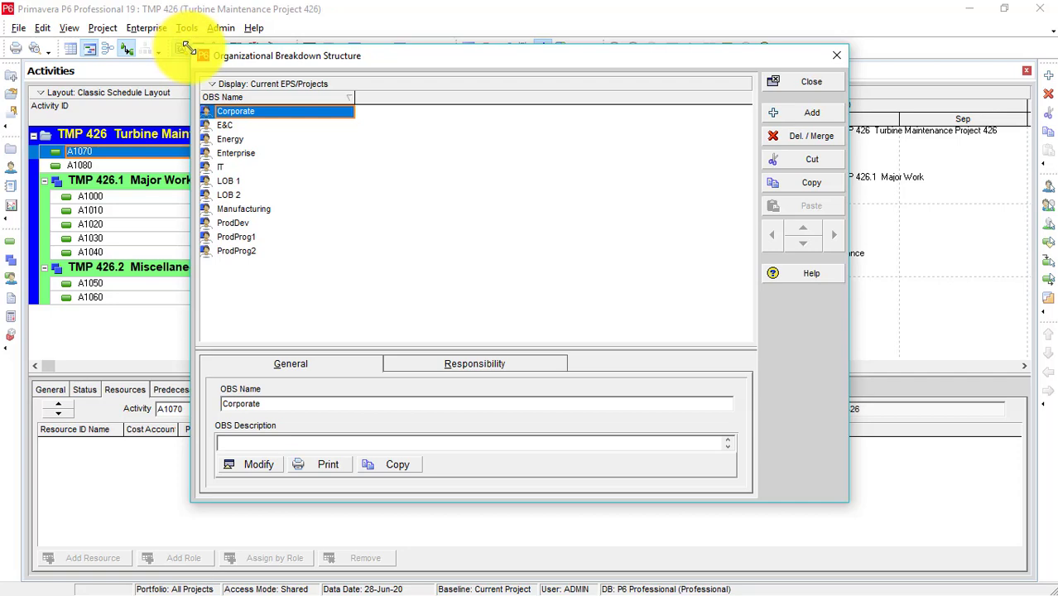
drag(192, 46, 185, 82)
drag(208, 128, 170, 48)
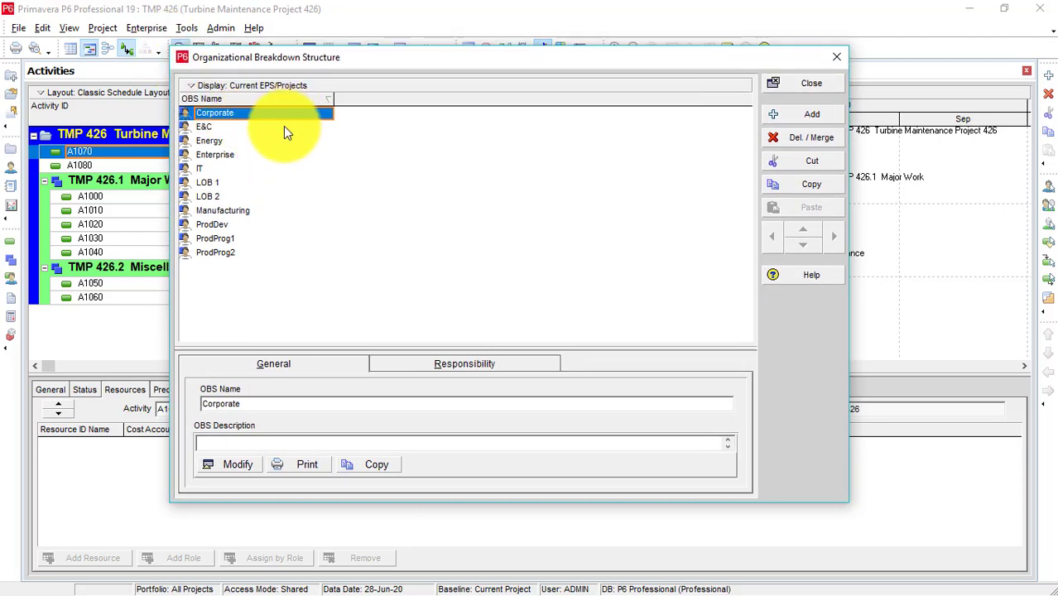
Add a new OBS element with Corporate selected, accepting the filter change to display all OBS elements.
click(229, 130)
click(244, 115)
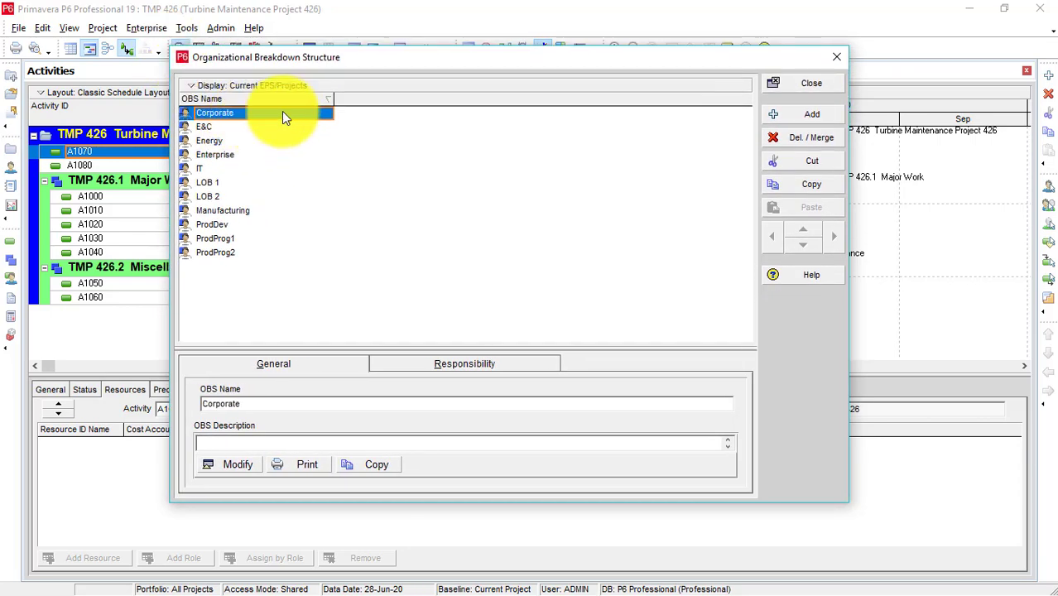
click(798, 112)
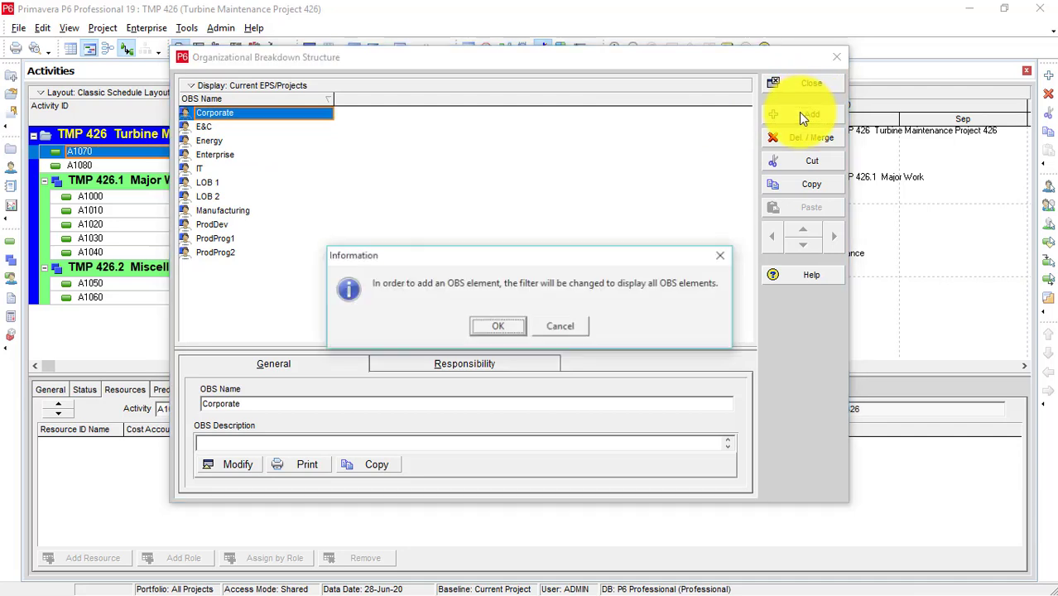
click(507, 327)
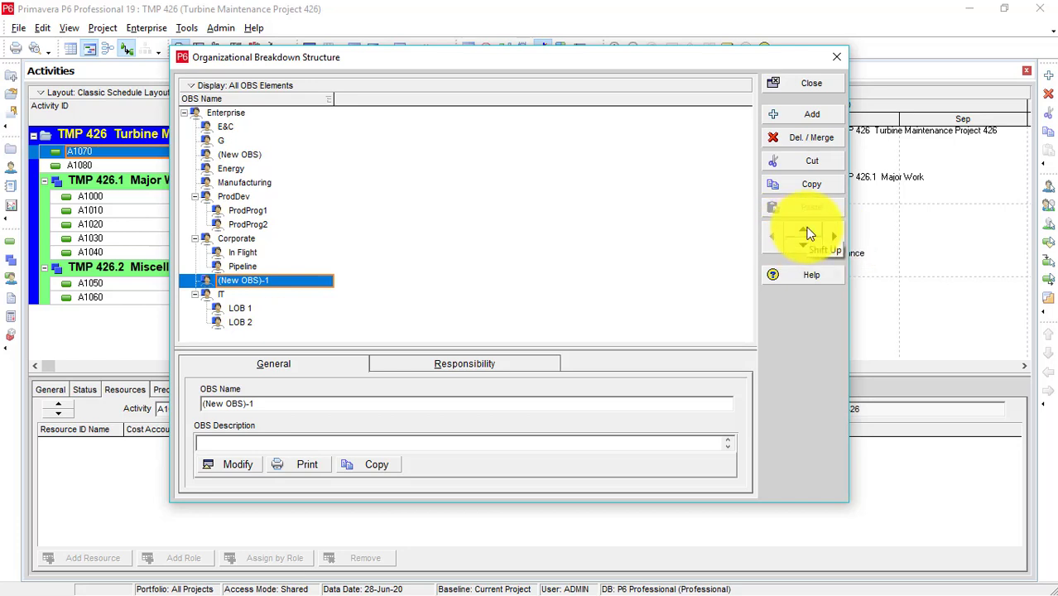
Shift the new OBS element up until it is the first entry under Enterprise, above E&C.
click(803, 233)
click(803, 232)
click(803, 233)
click(803, 232)
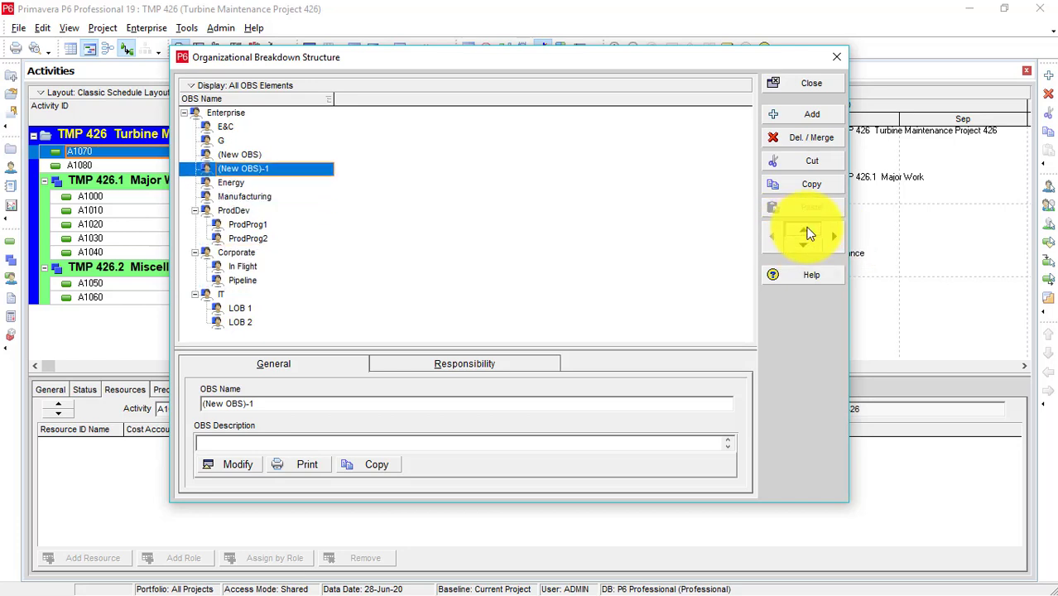
click(803, 233)
click(803, 233)
click(802, 232)
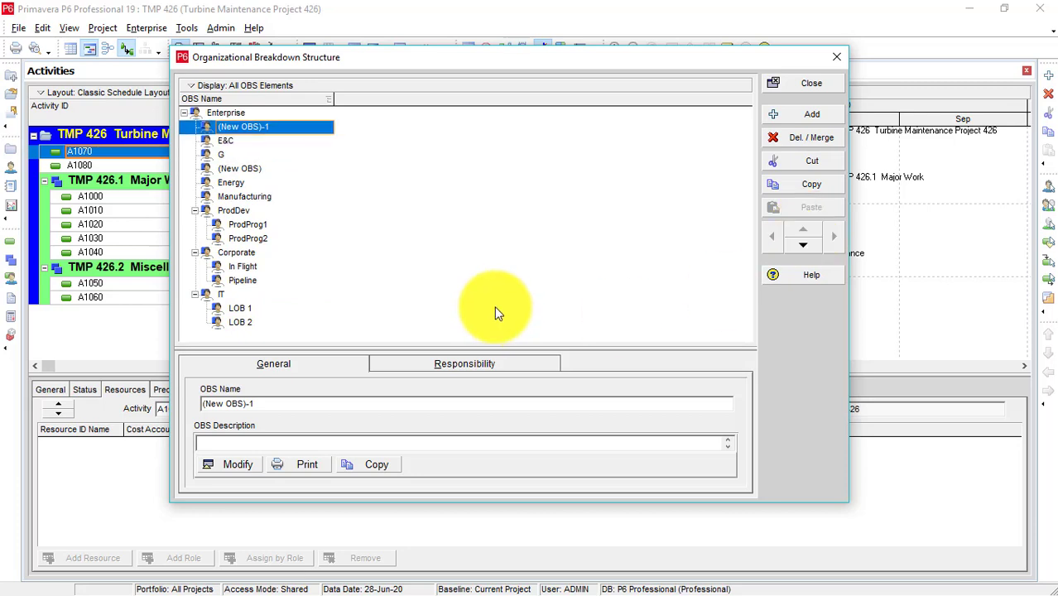
Rename the new OBS element at the head of the Enterprise branch as ABC Company.
click(321, 130)
key(BackSpace)
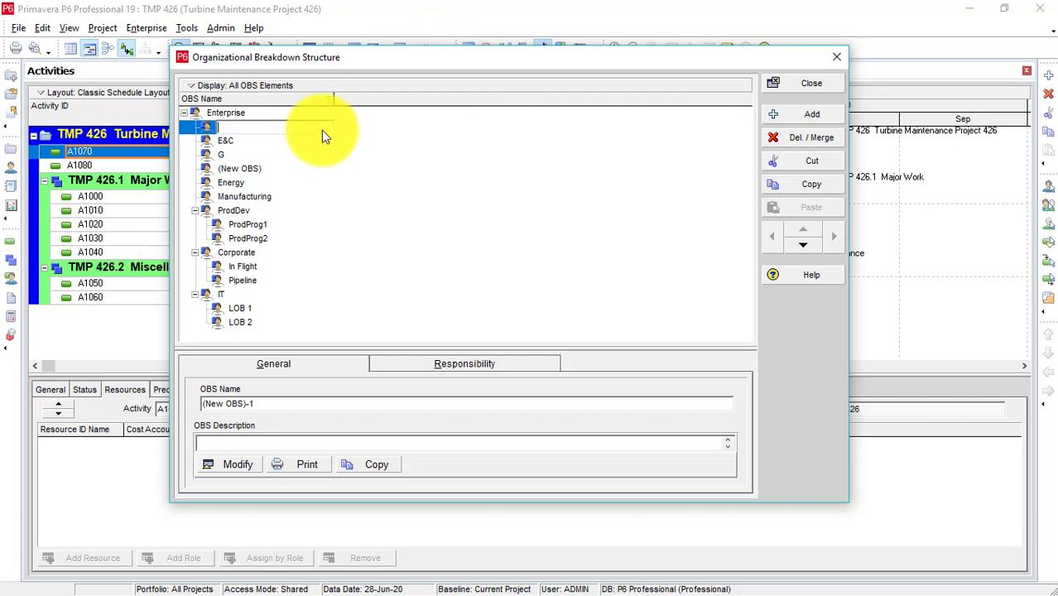
text(Ab)
key(BackSpace)
text(BC C)
text(ompany)
key(Return)
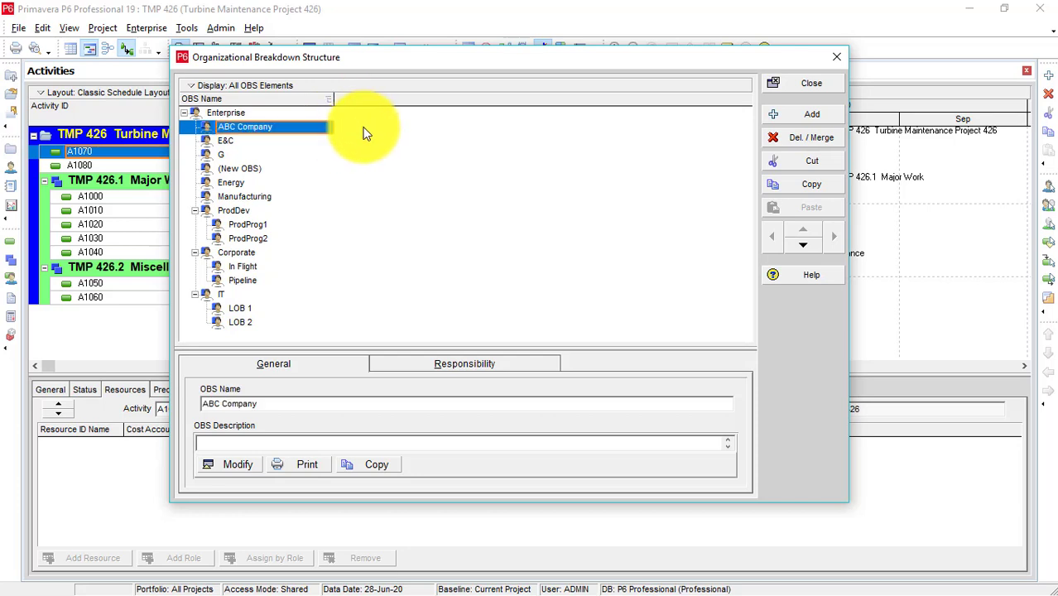
Add an OBS element directly below ABC Company and name it A Depatment.
click(815, 116)
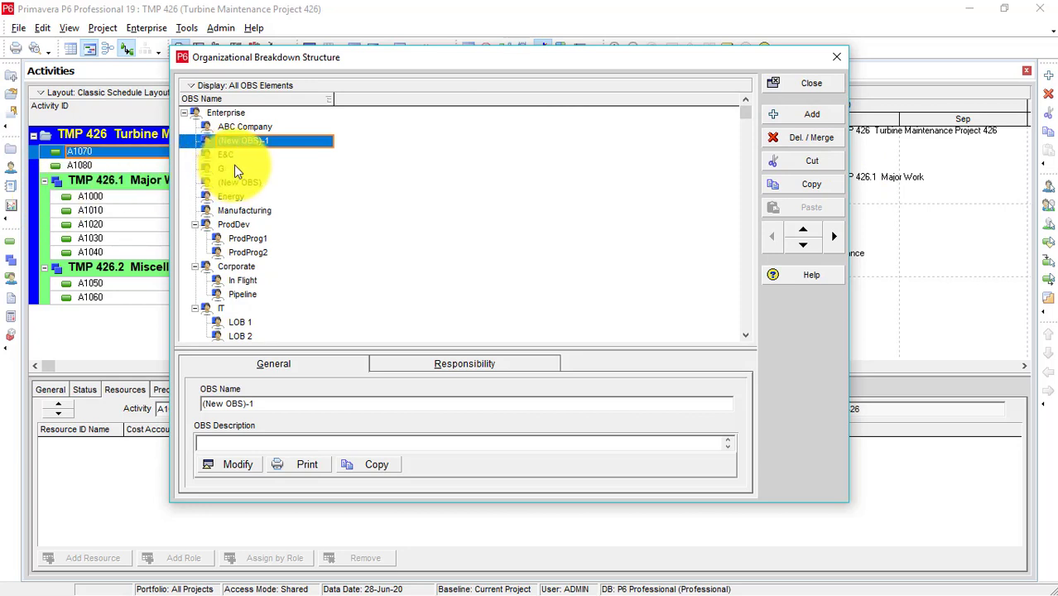
key(F2)
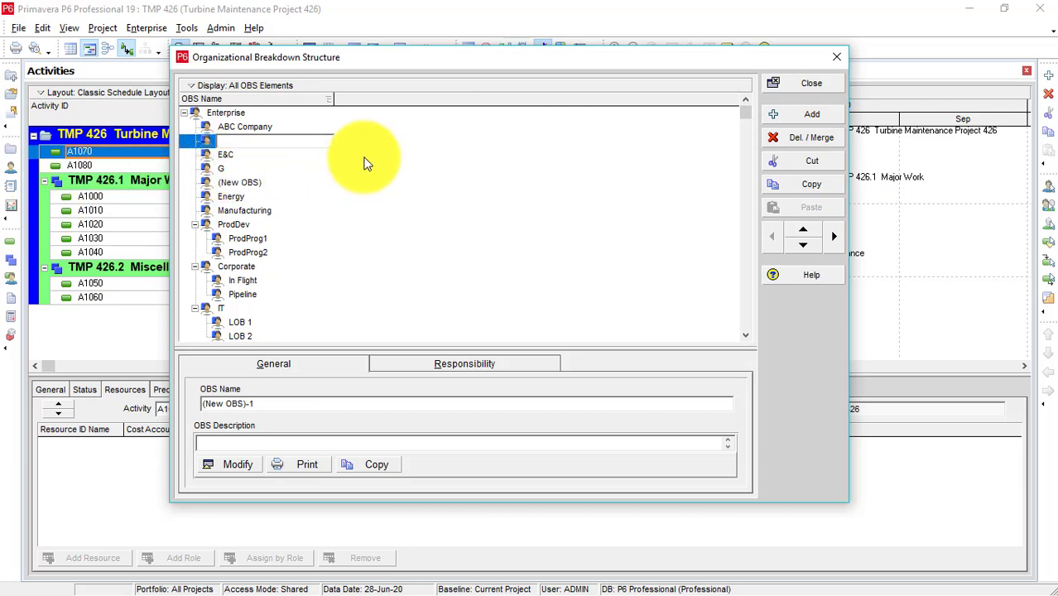
text(A Depatment)
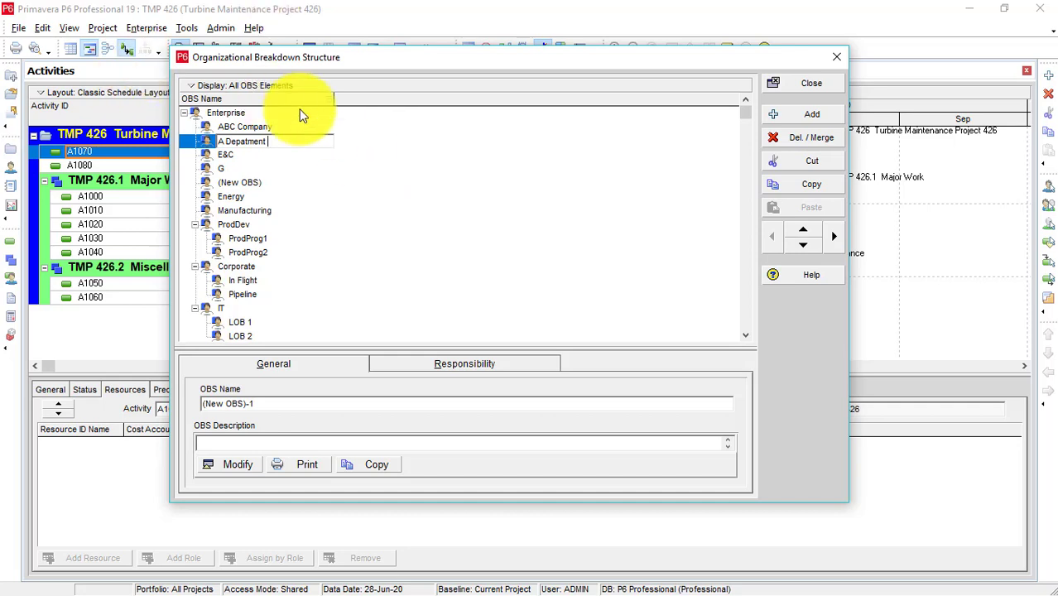
Add another OBS element from ABC Company and position it between ABC Company and A Depatment.
click(279, 127)
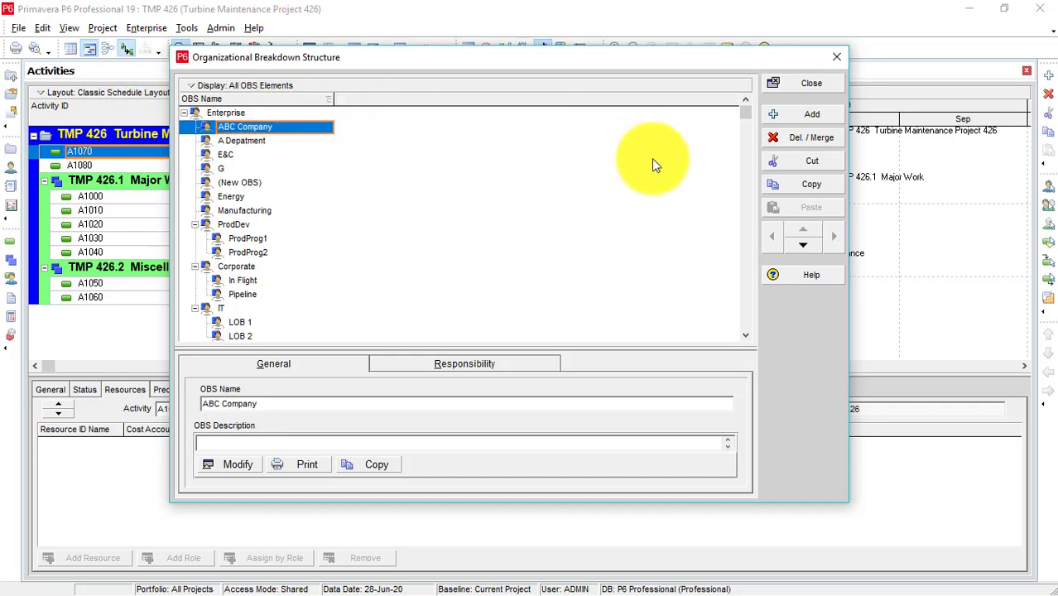
click(801, 117)
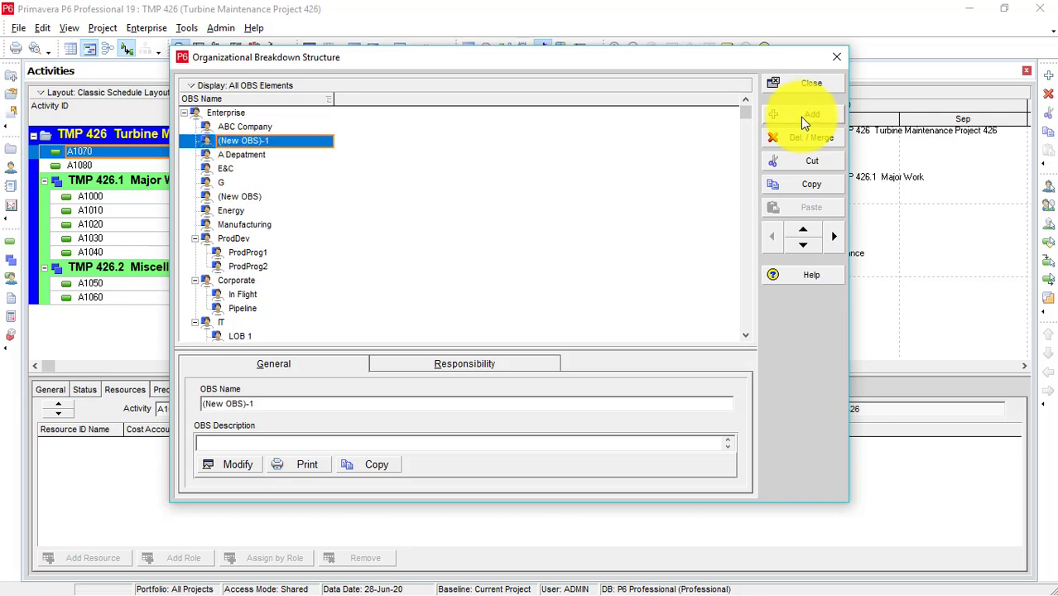
click(802, 244)
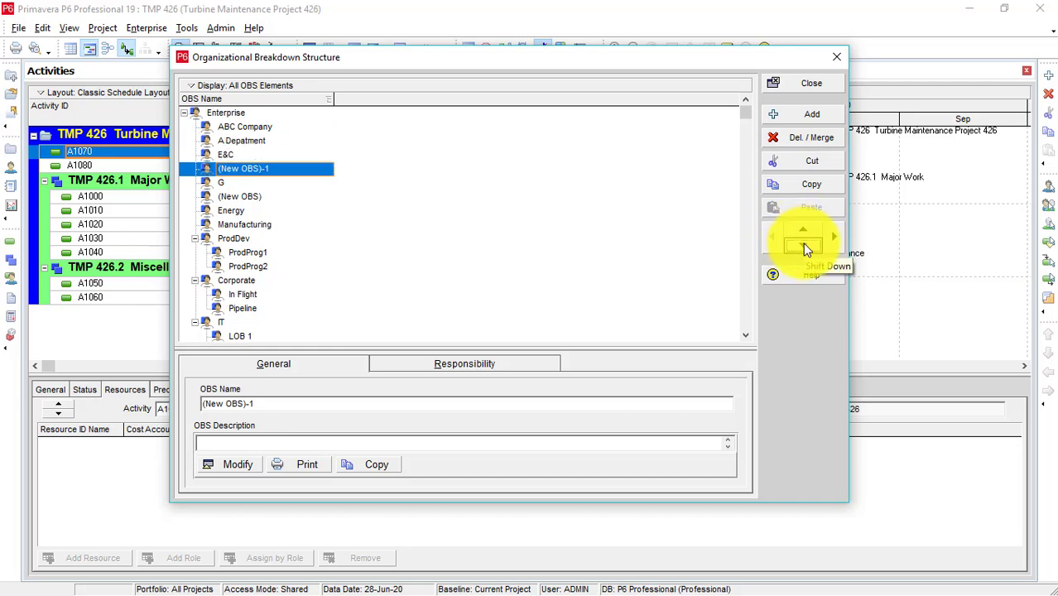
click(807, 234)
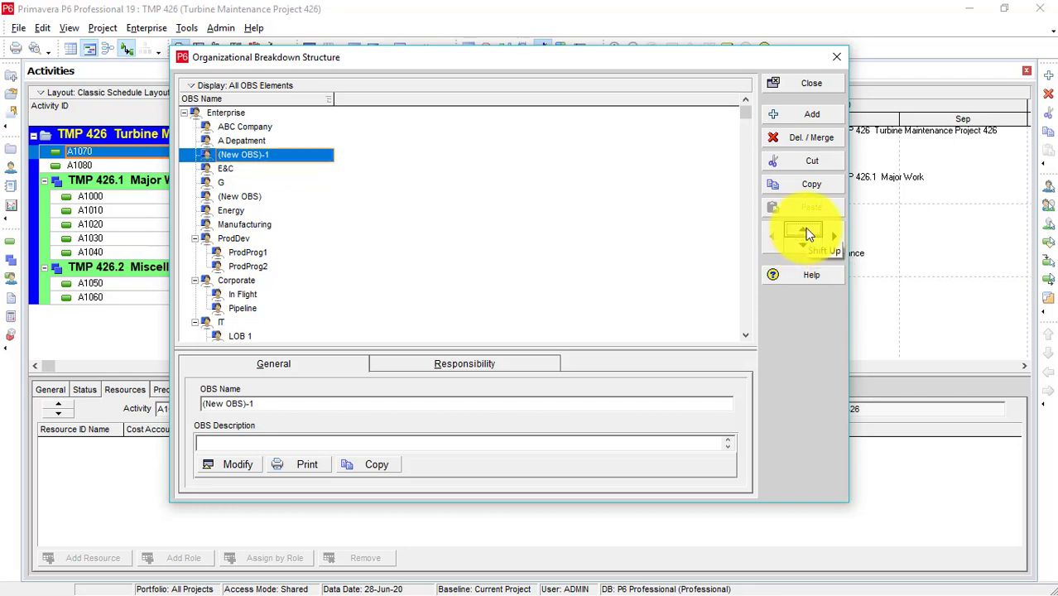
click(807, 234)
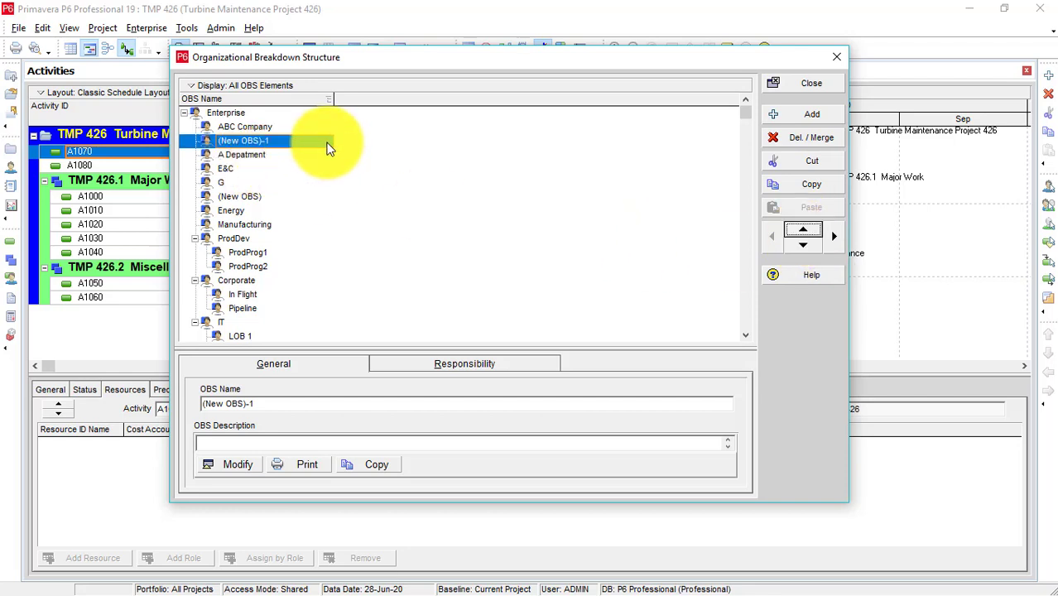
Rename the new OBS element as B Department and shift it down below A Depatment.
click(326, 143)
key(BackSpace)
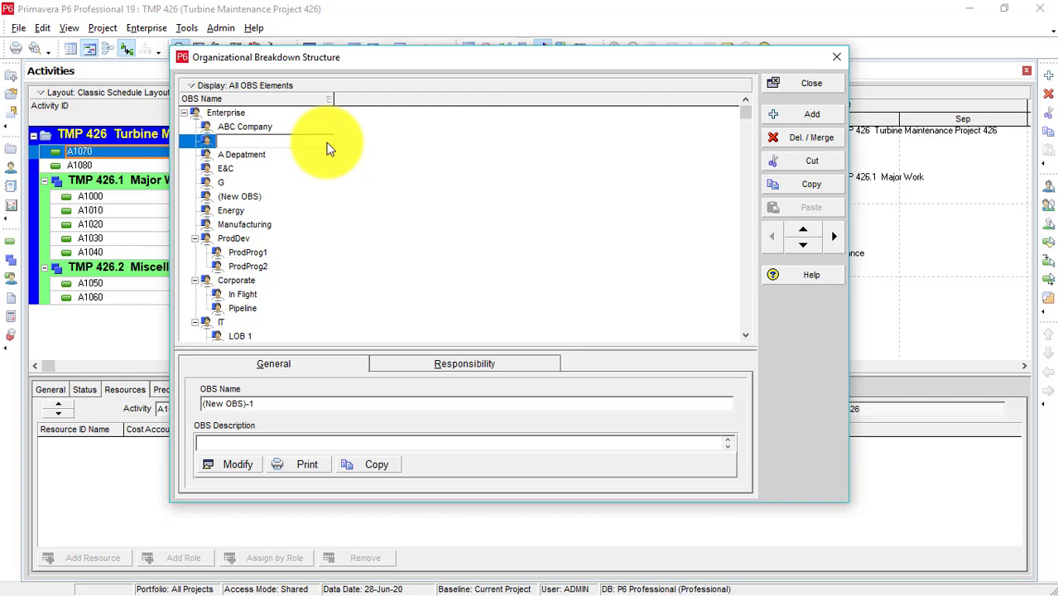
text(B Department)
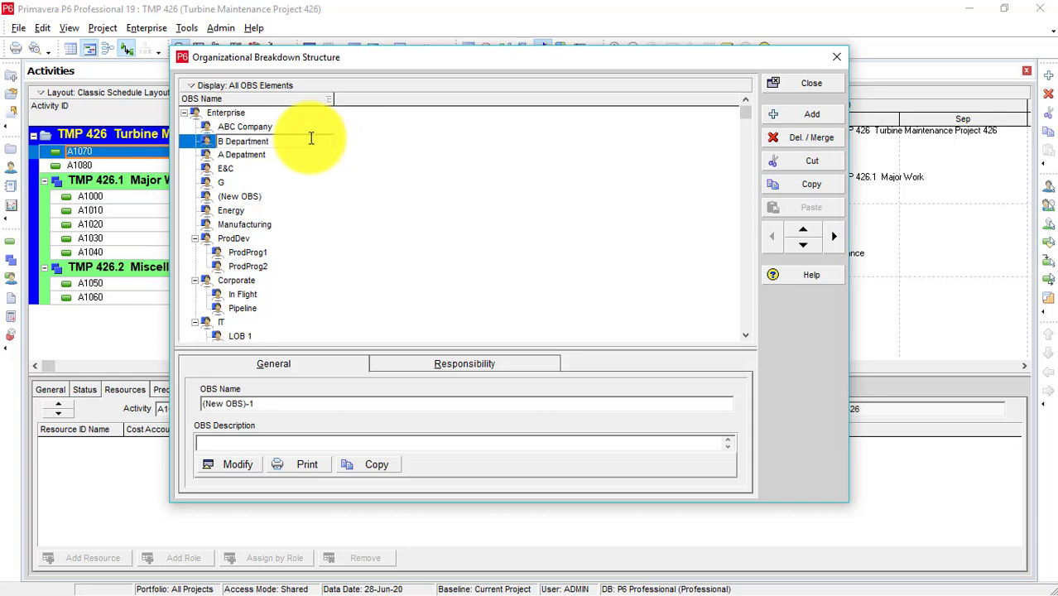
click(333, 145)
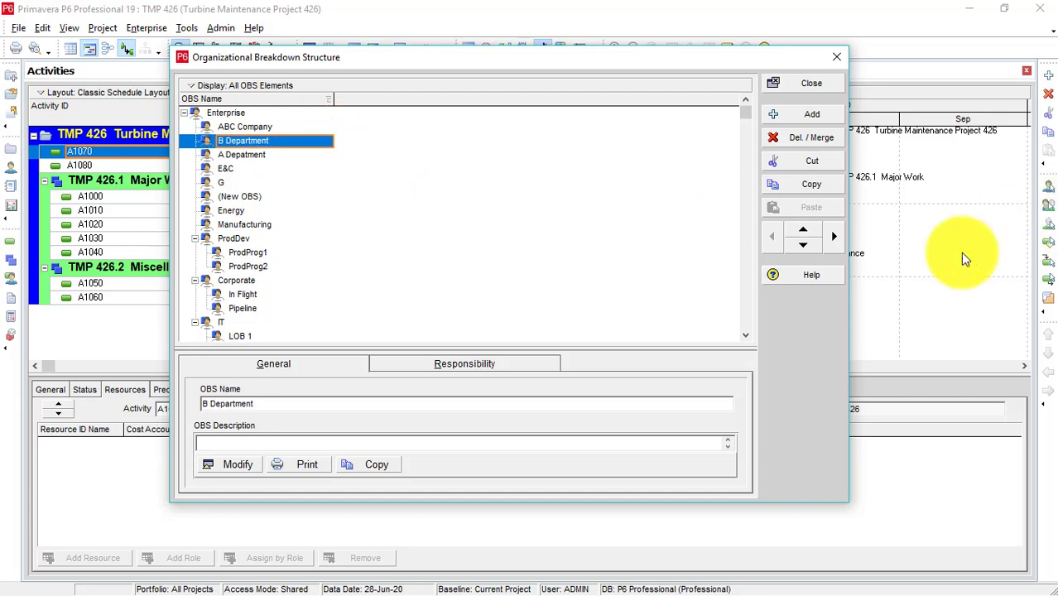
click(809, 248)
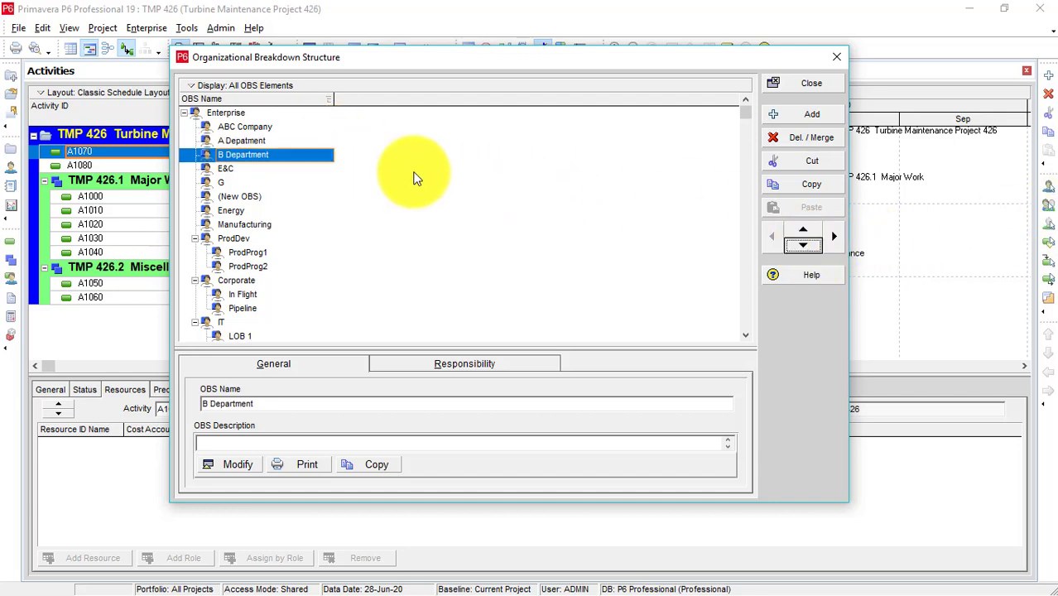
Add a third OBS element from ABC Company and shift it down directly below B Department.
click(270, 129)
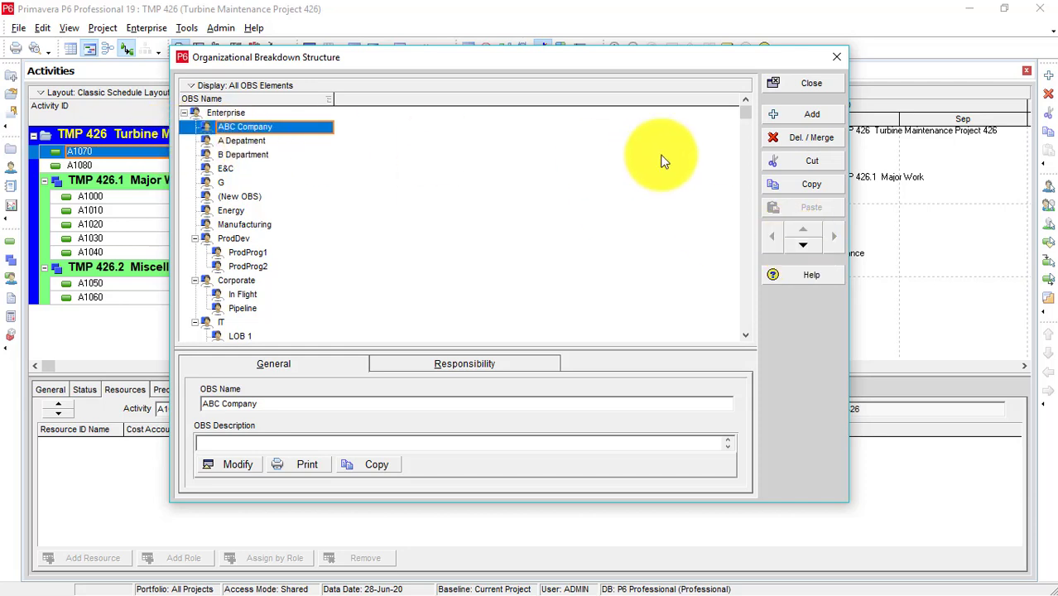
click(812, 115)
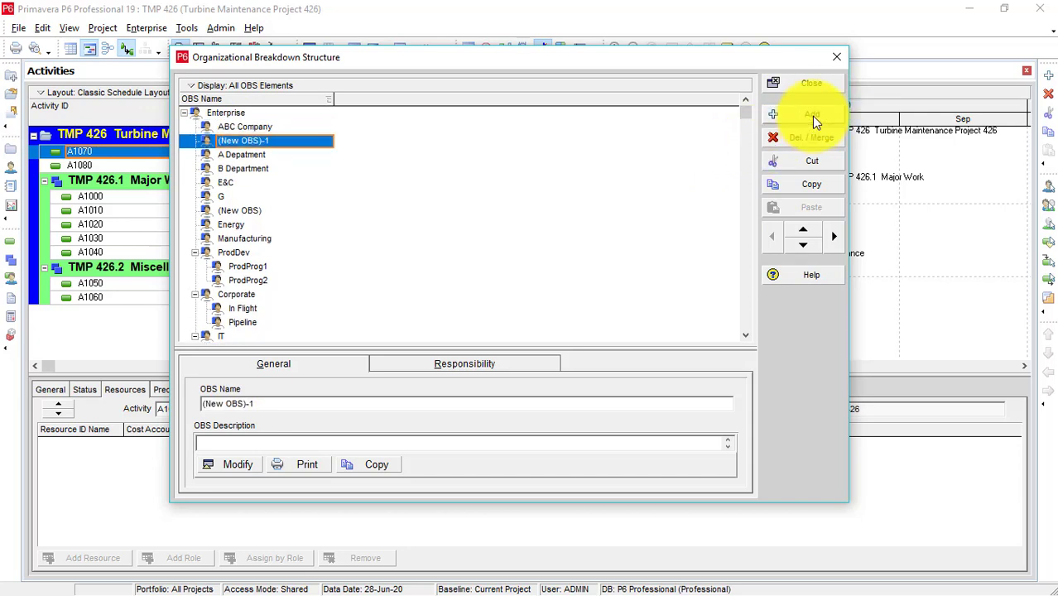
click(803, 245)
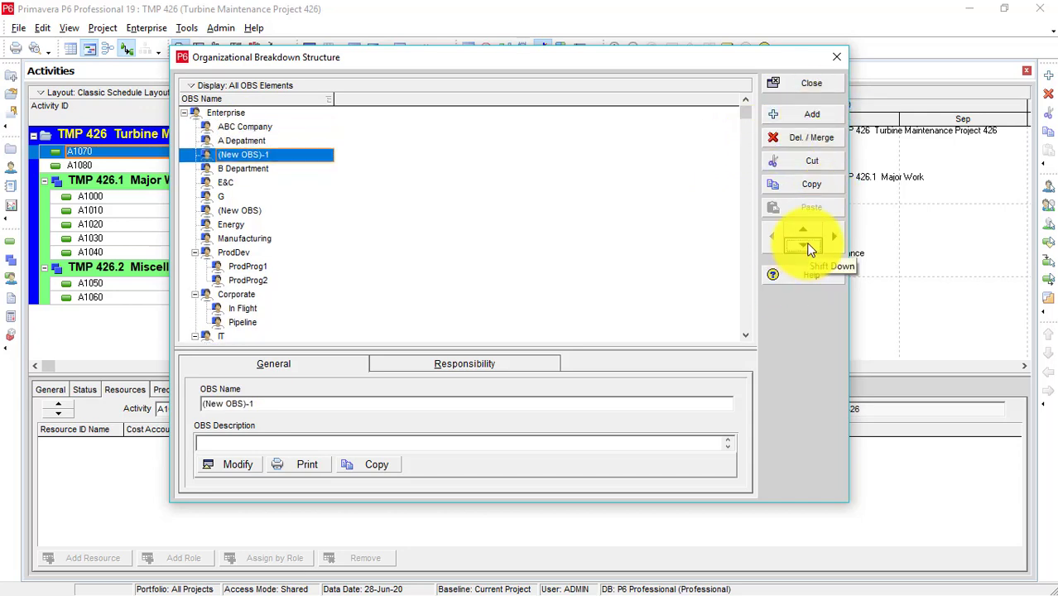
click(807, 246)
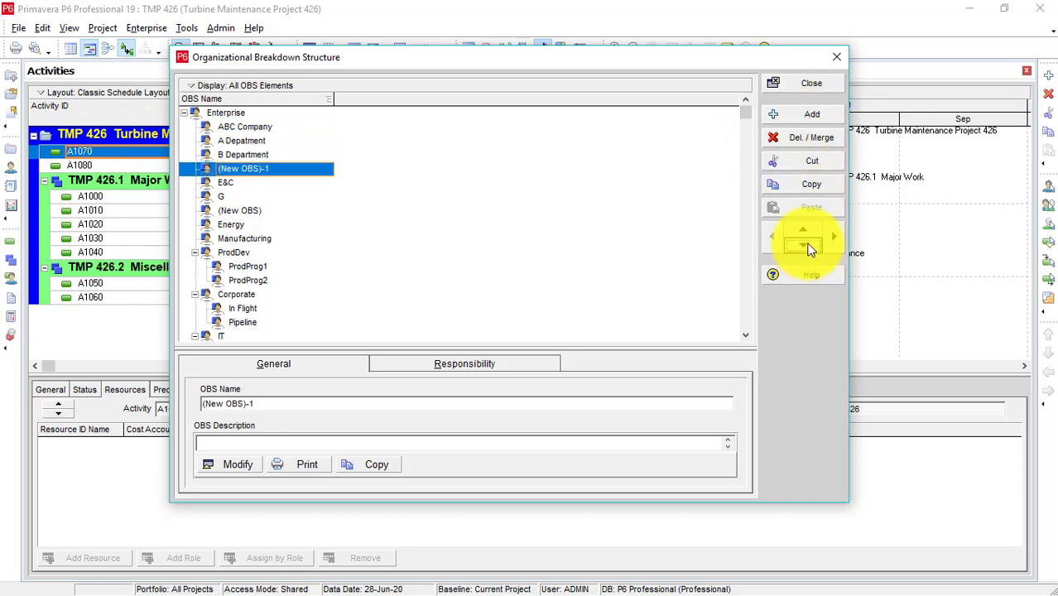
Rename the new OBS element below B Department as C Department.
click(299, 173)
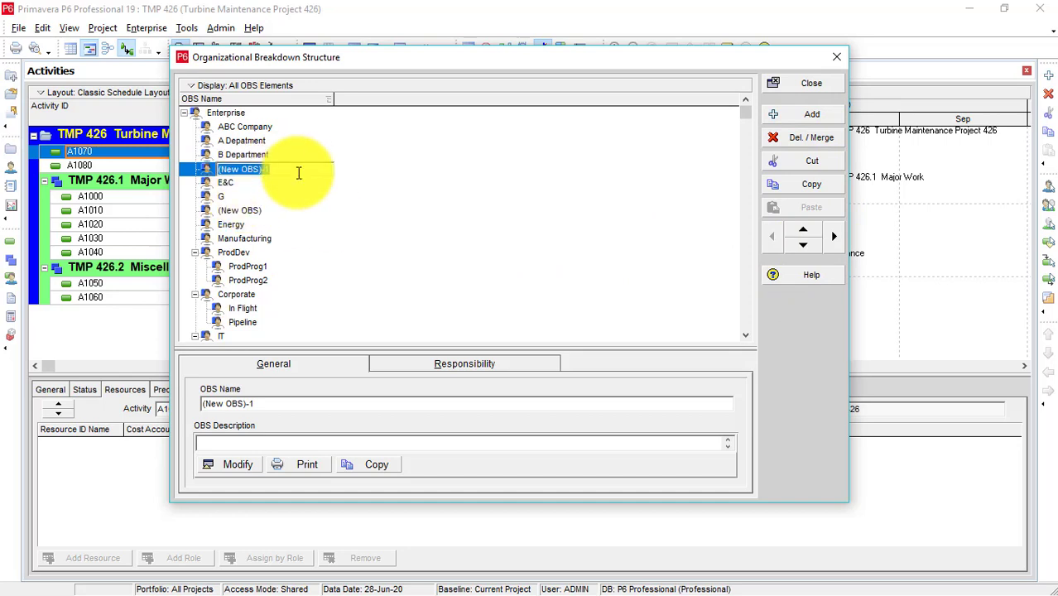
key(BackSpace)
text(C Depat)
key(BackSpace)
text(rtmn)
text(e)
key(BackSpace)
key(BackSpace)
text(ent)
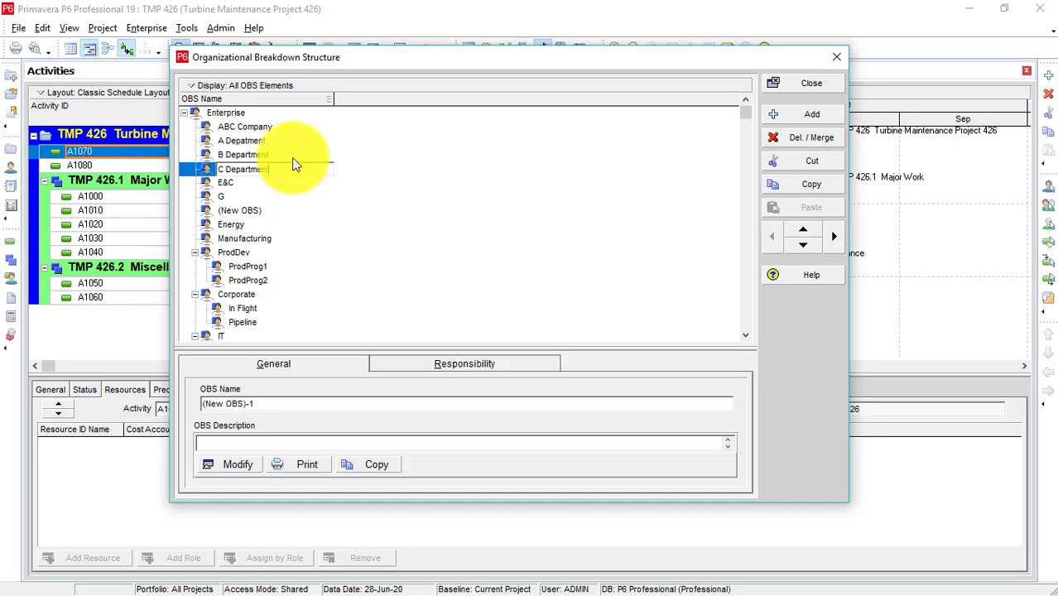
Add a fourth OBS element from ABC Company and shift it down directly below C Department.
click(285, 128)
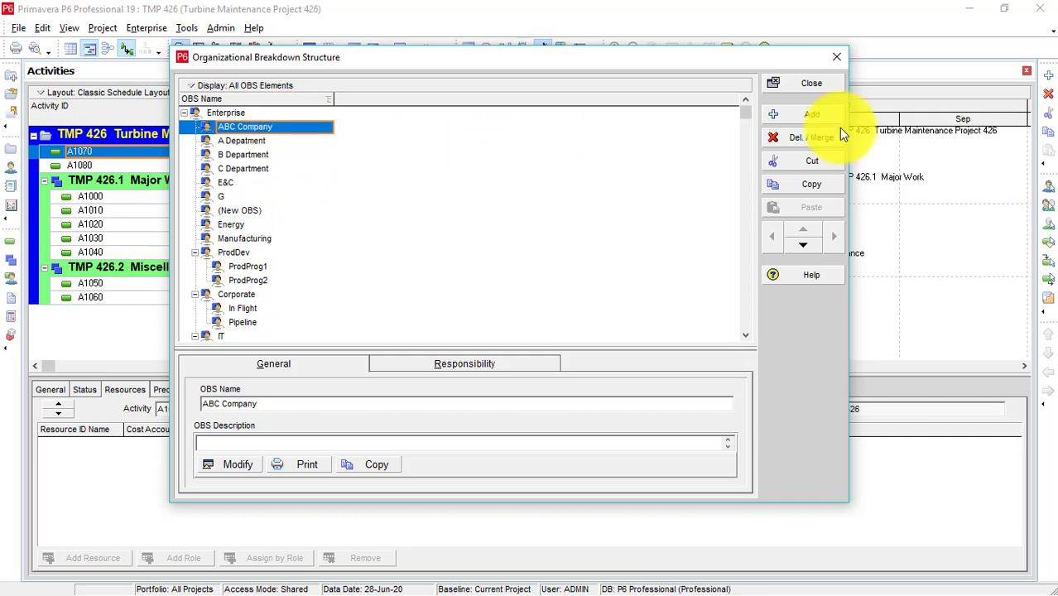
click(810, 116)
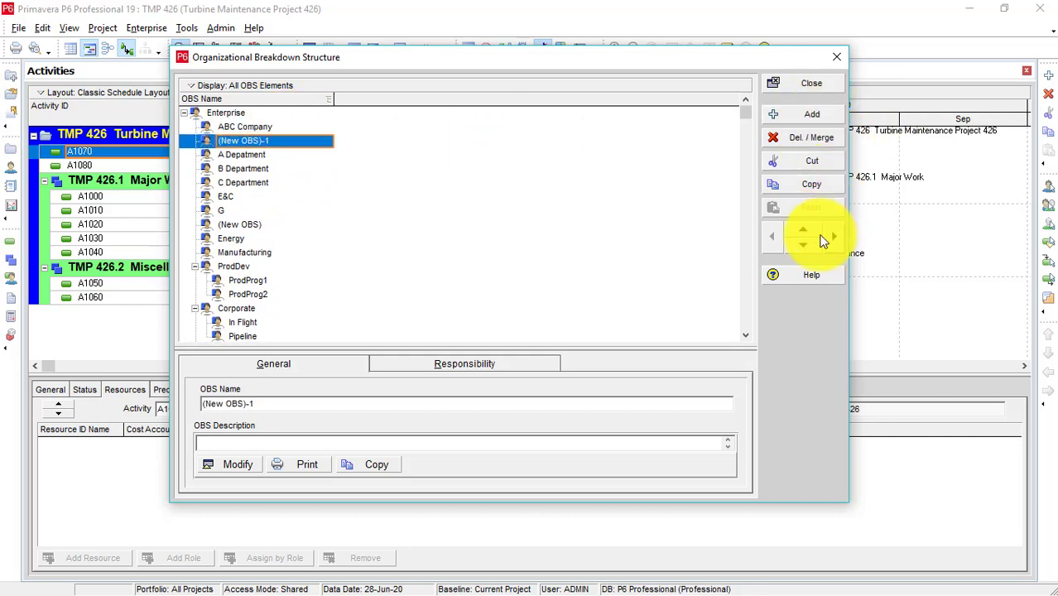
click(802, 246)
click(802, 246)
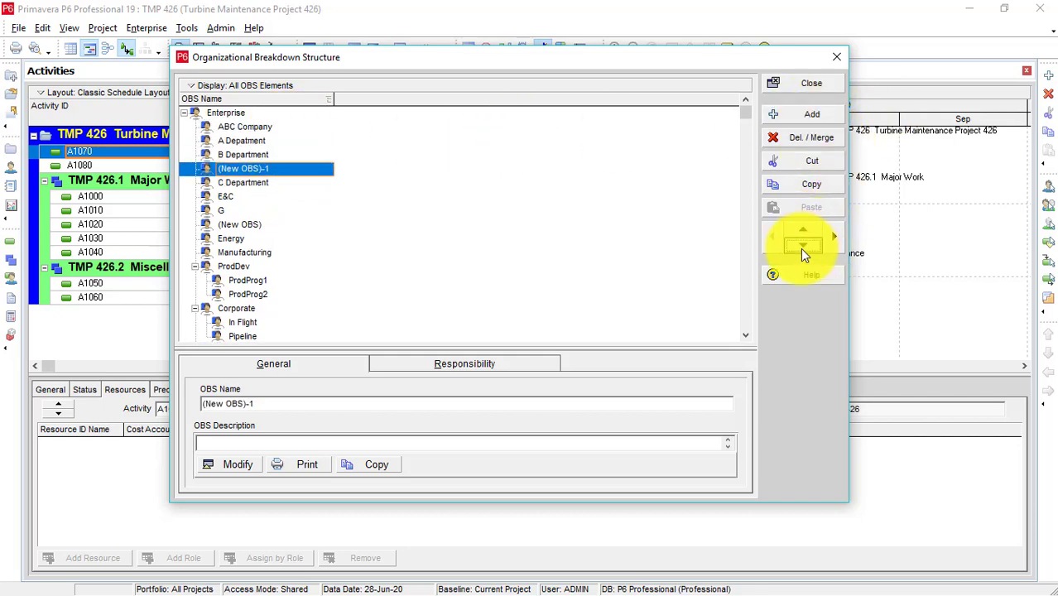
click(801, 246)
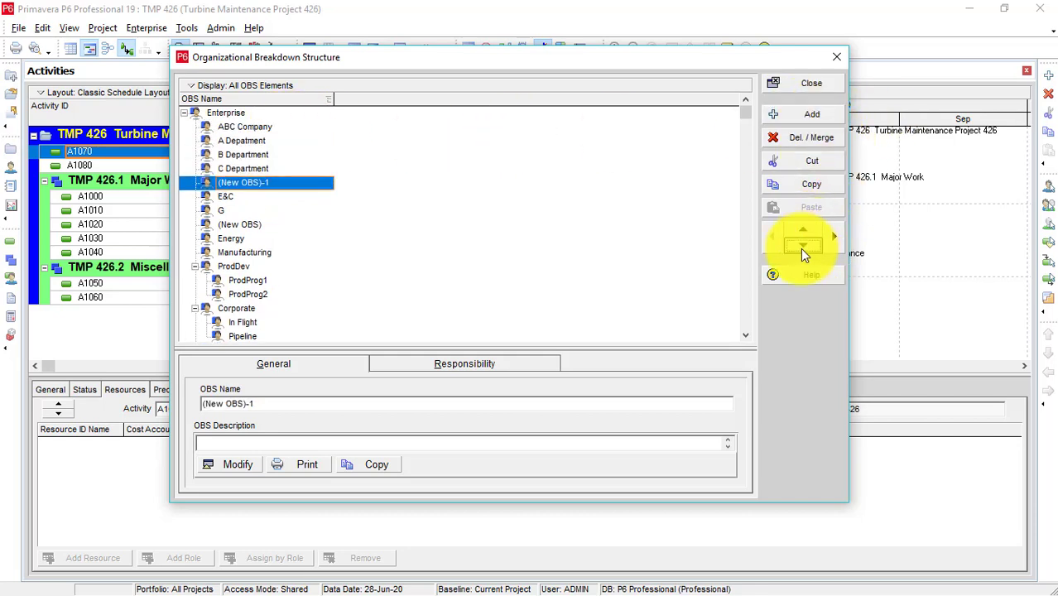
Rename the new OBS element below C Department as D Department.
click(319, 188)
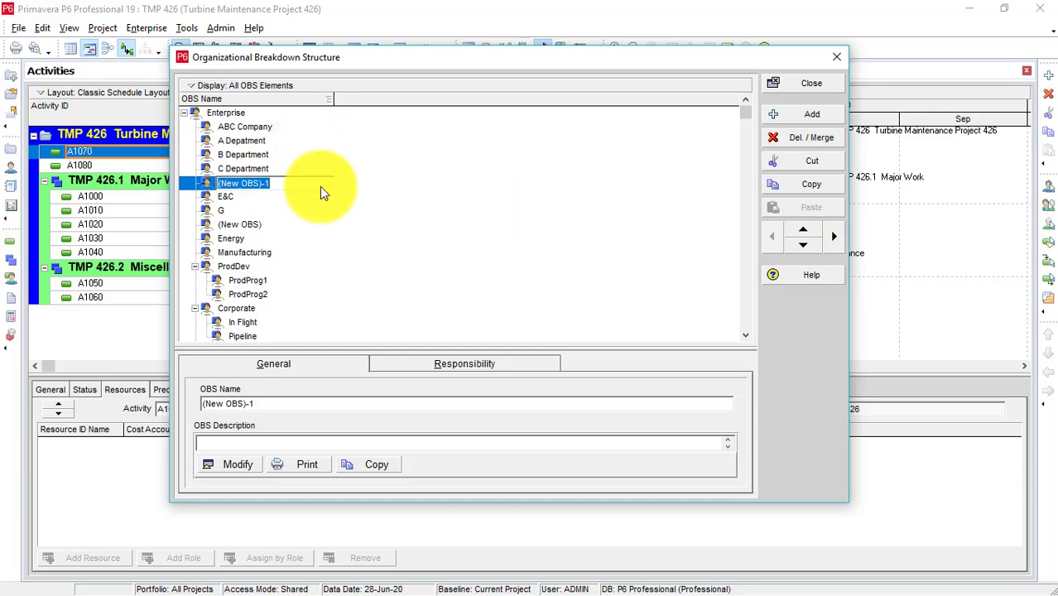
text(D)
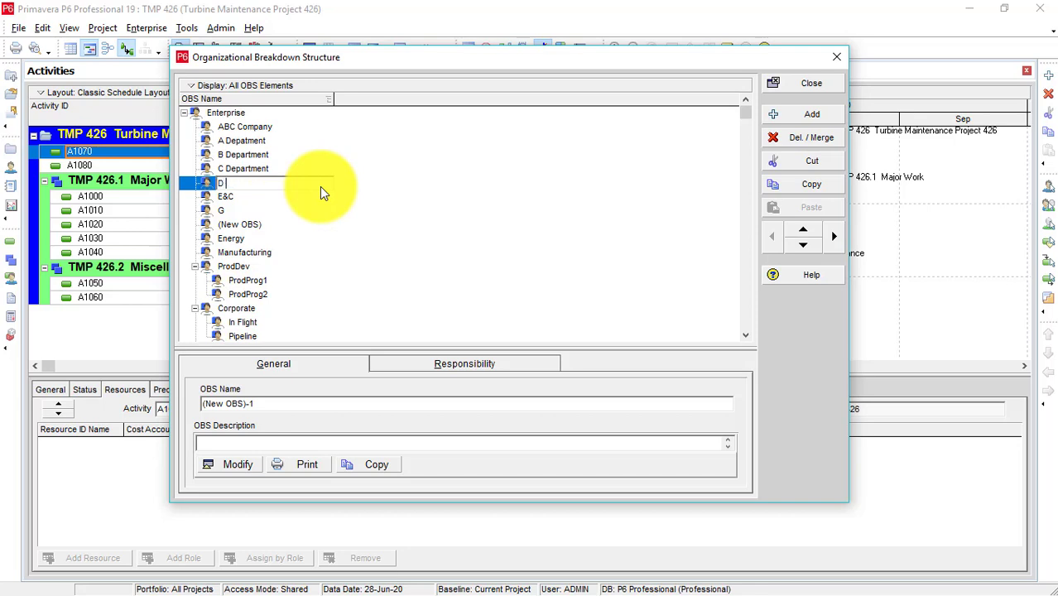
text( Department)
click(260, 128)
Delete the unused (New OBS) element between G and Energy.
click(256, 227)
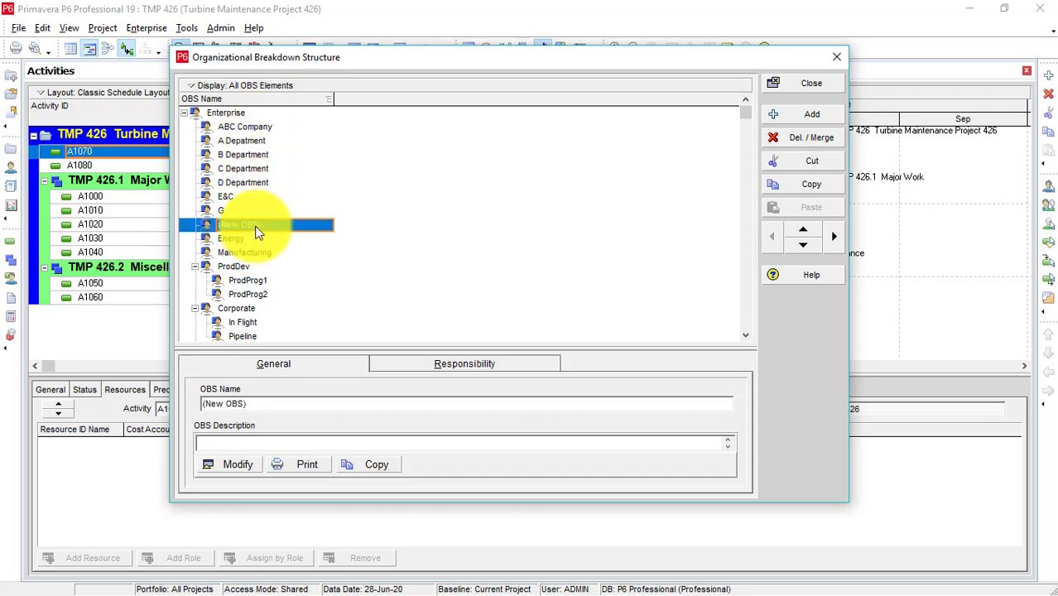
right_click(256, 233)
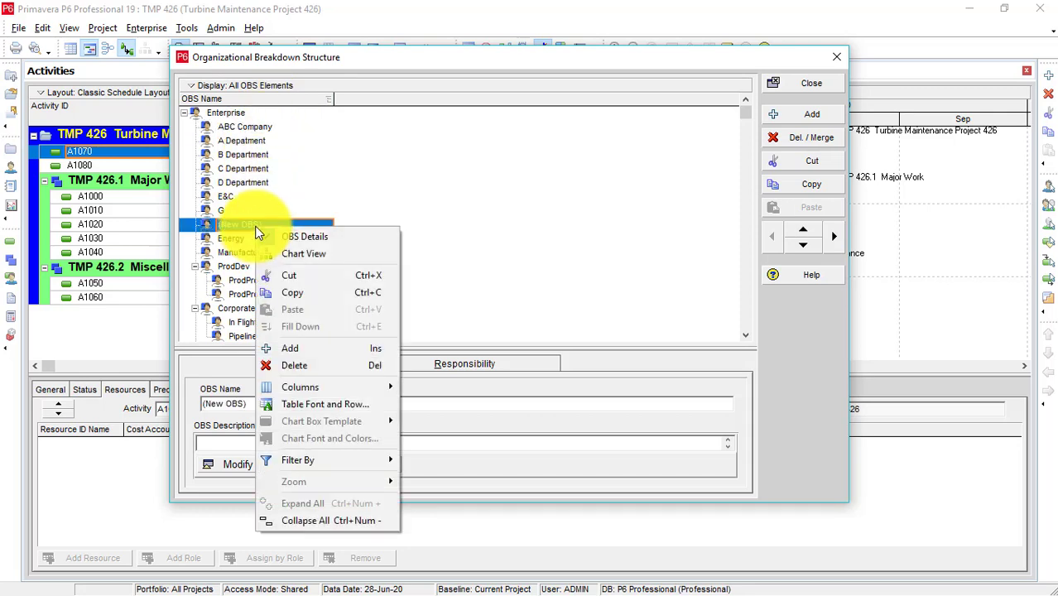
click(300, 369)
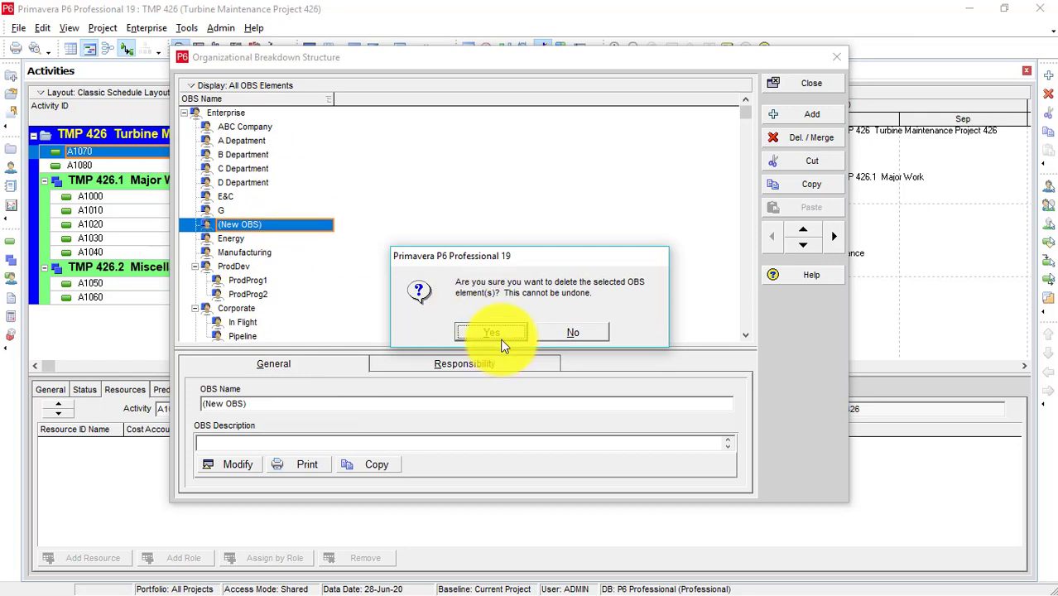
click(492, 332)
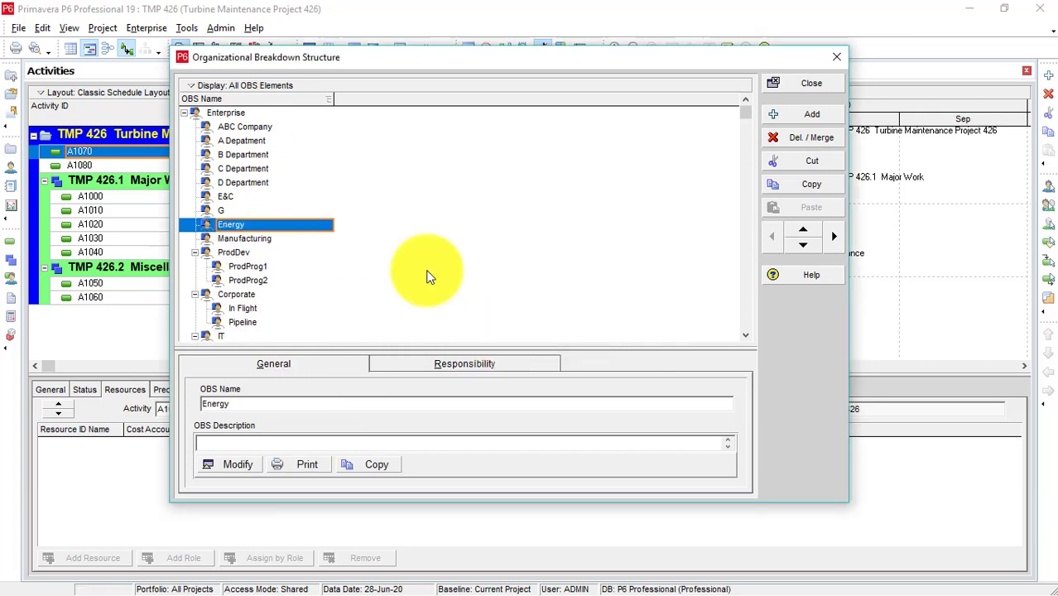
Indent A Depatment and B Department one level so they become children of ABC Company.
click(244, 130)
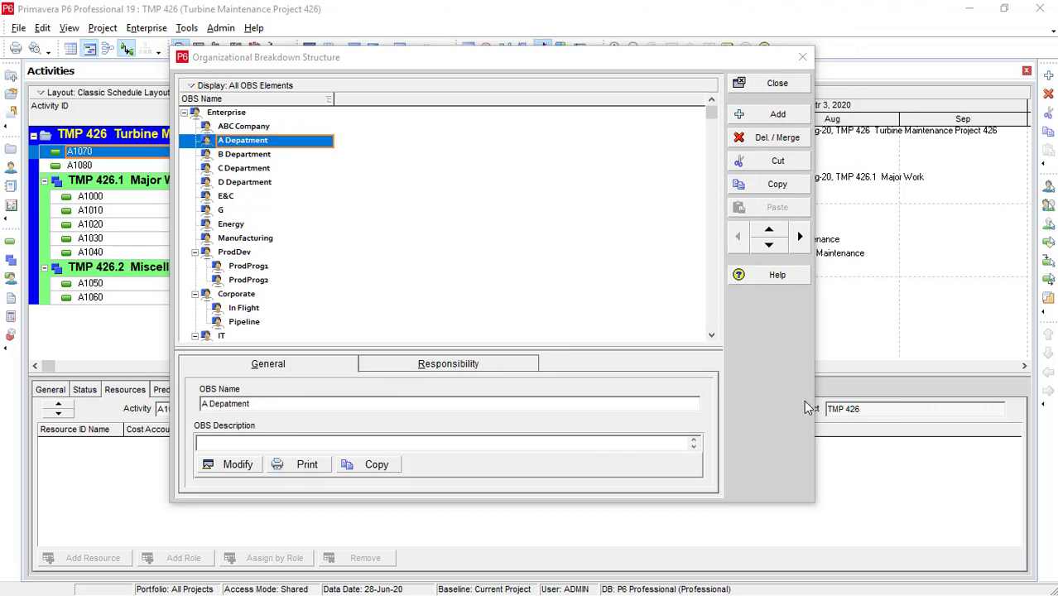
click(236, 157)
click(239, 142)
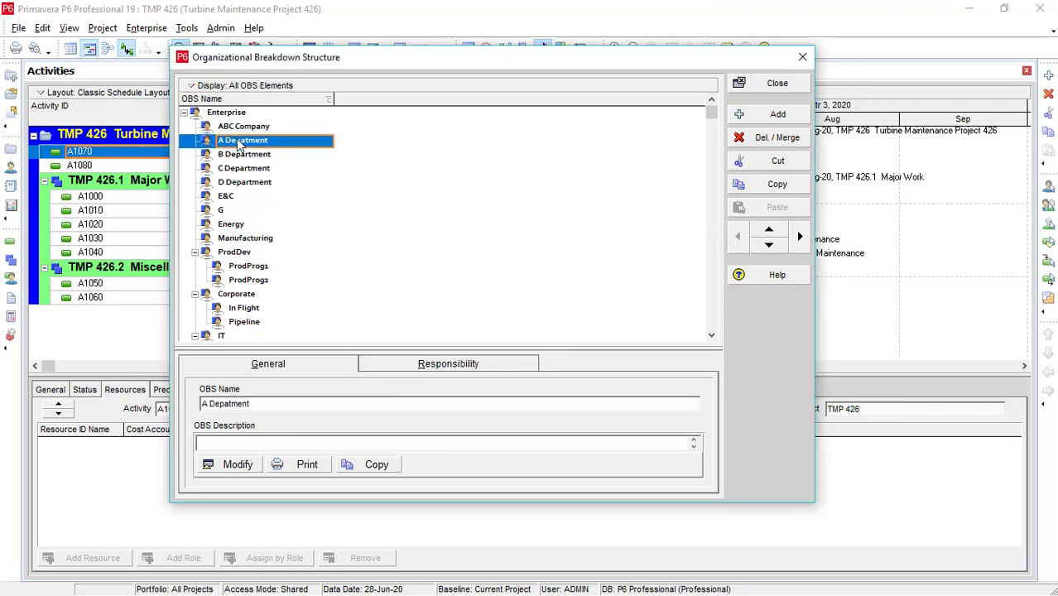
click(801, 237)
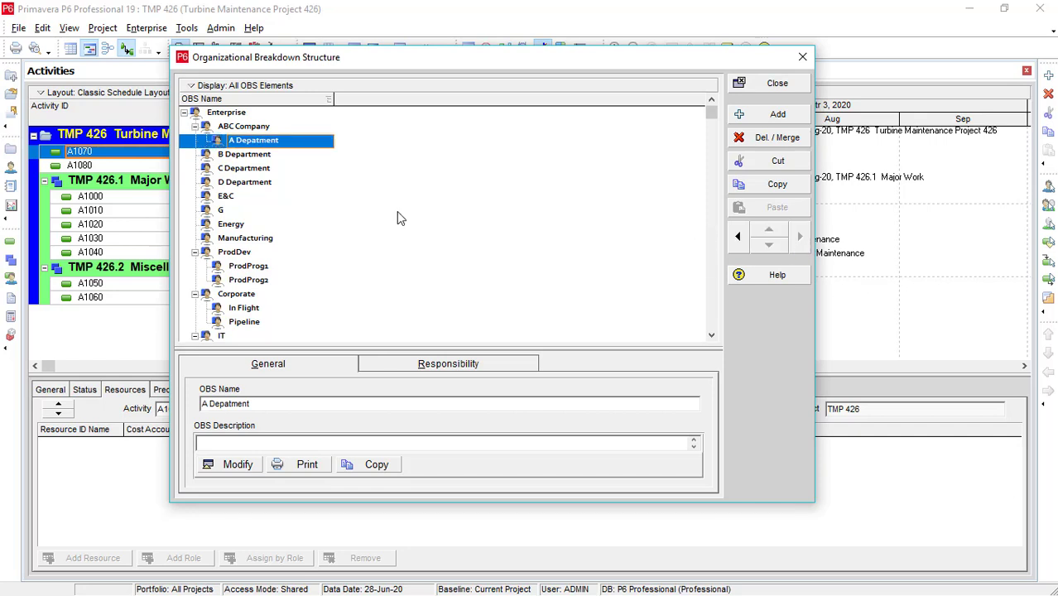
click(253, 156)
click(800, 237)
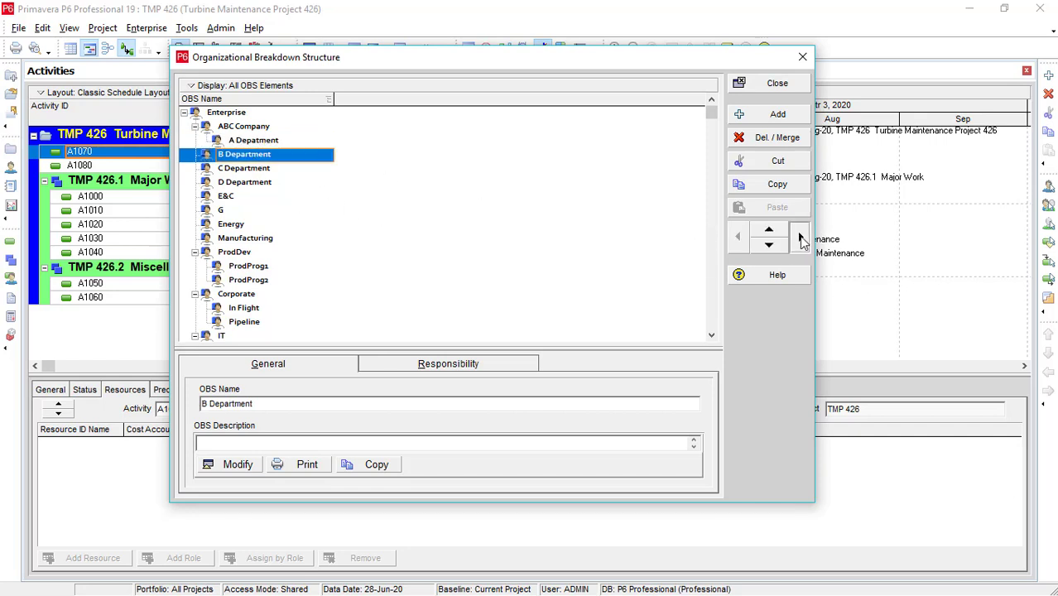
Indent C Department under A Depatment and D Department under ABC Company.
click(268, 169)
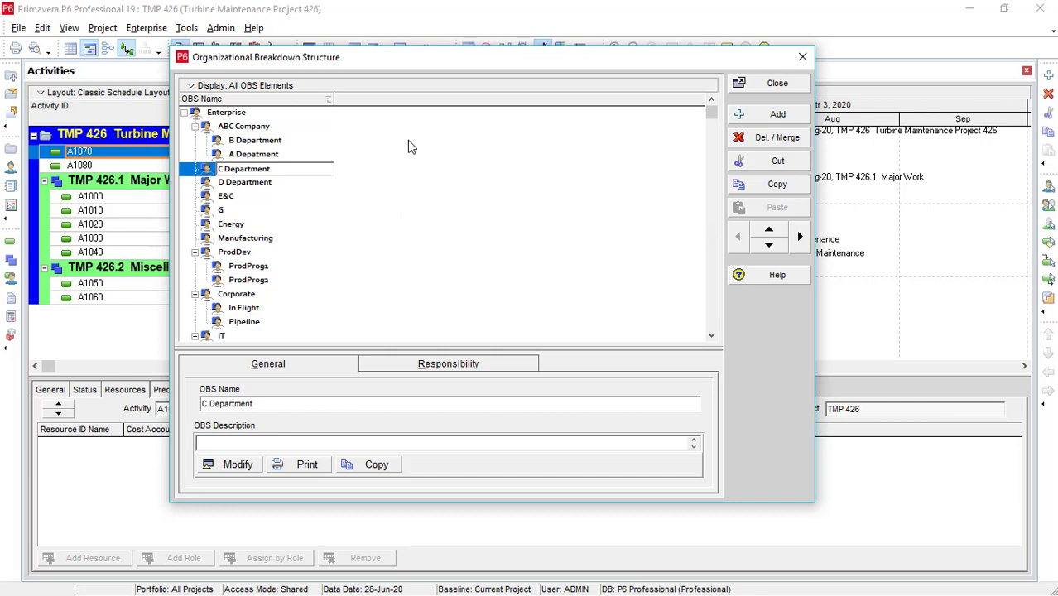
click(801, 238)
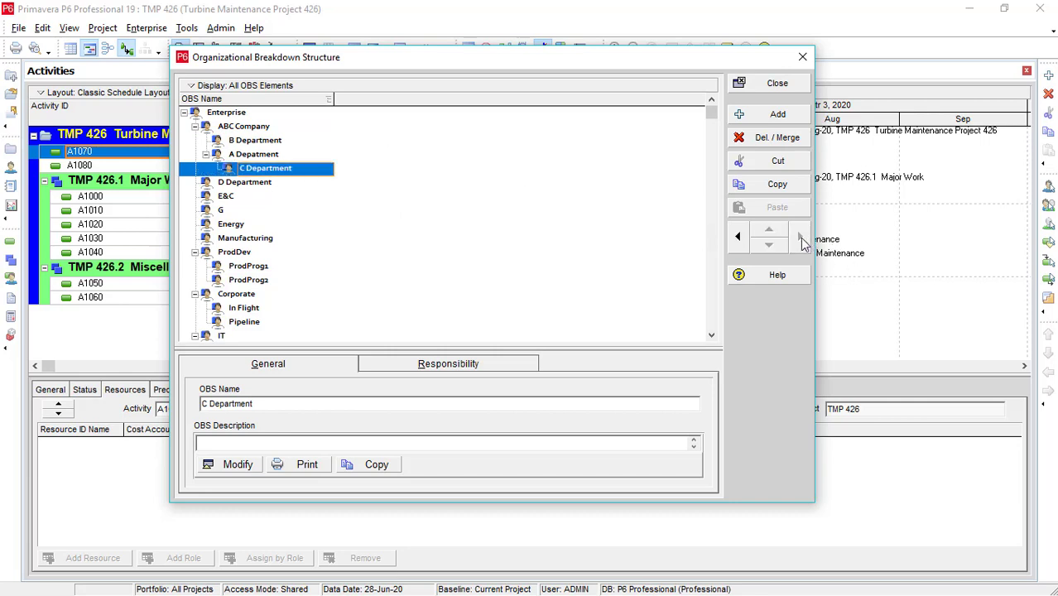
click(243, 183)
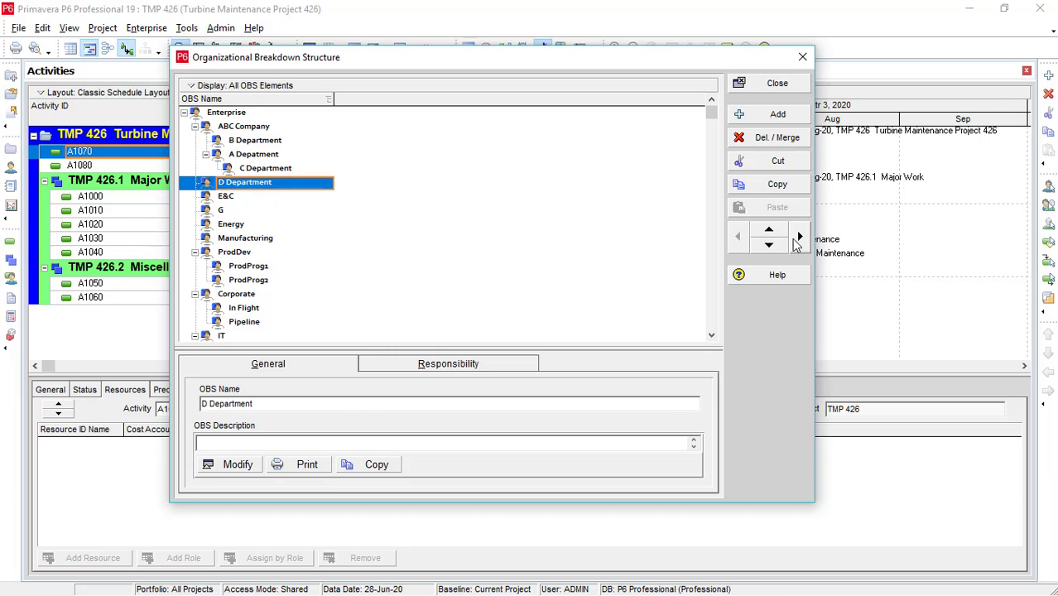
click(799, 238)
Outdent C Department to sit directly under ABC Company and move A Depatment above B Department.
click(229, 171)
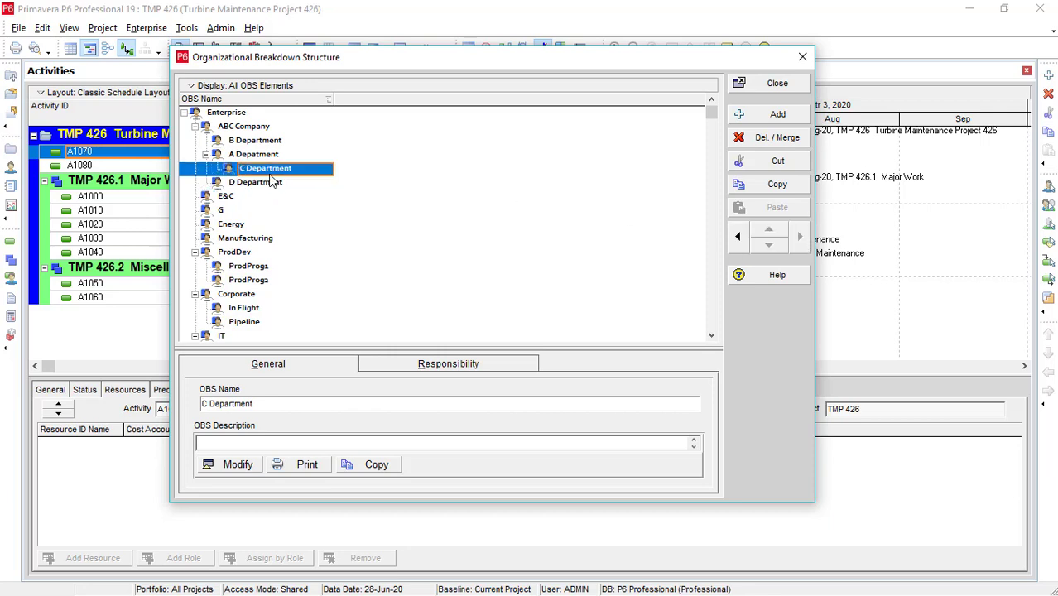
click(738, 237)
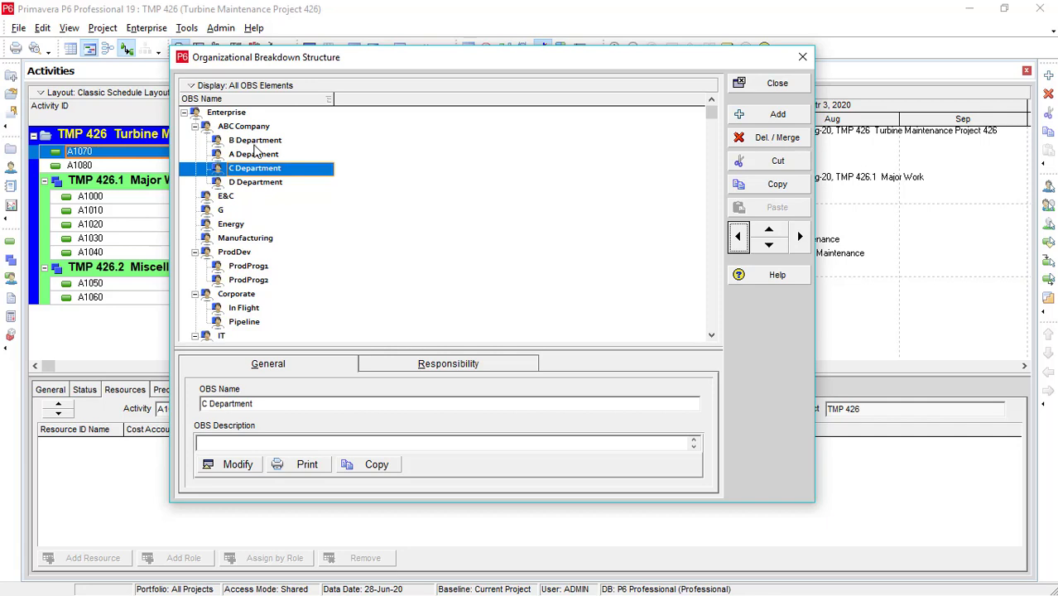
click(257, 156)
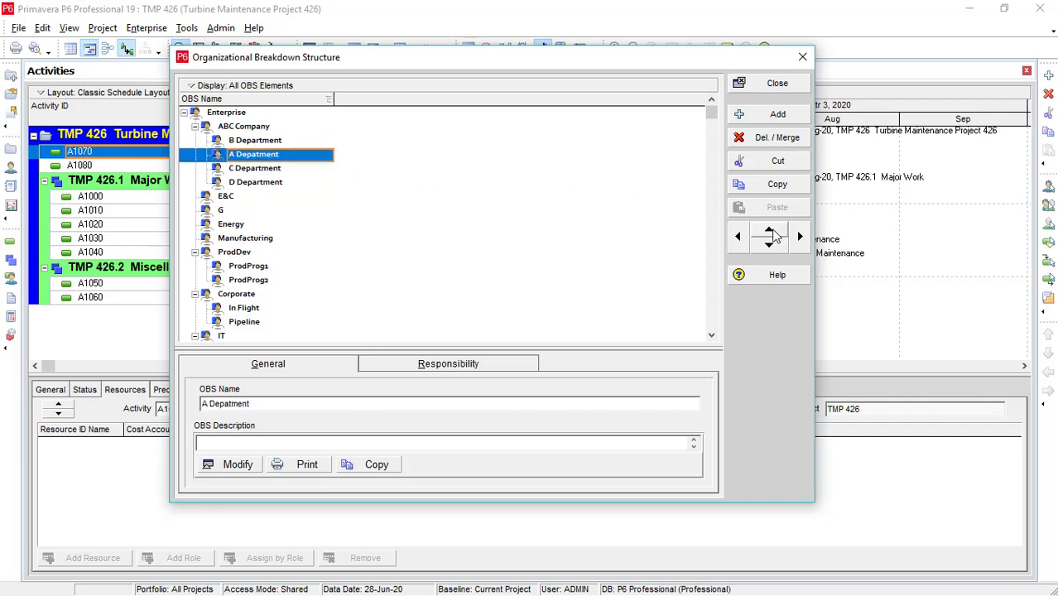
click(770, 232)
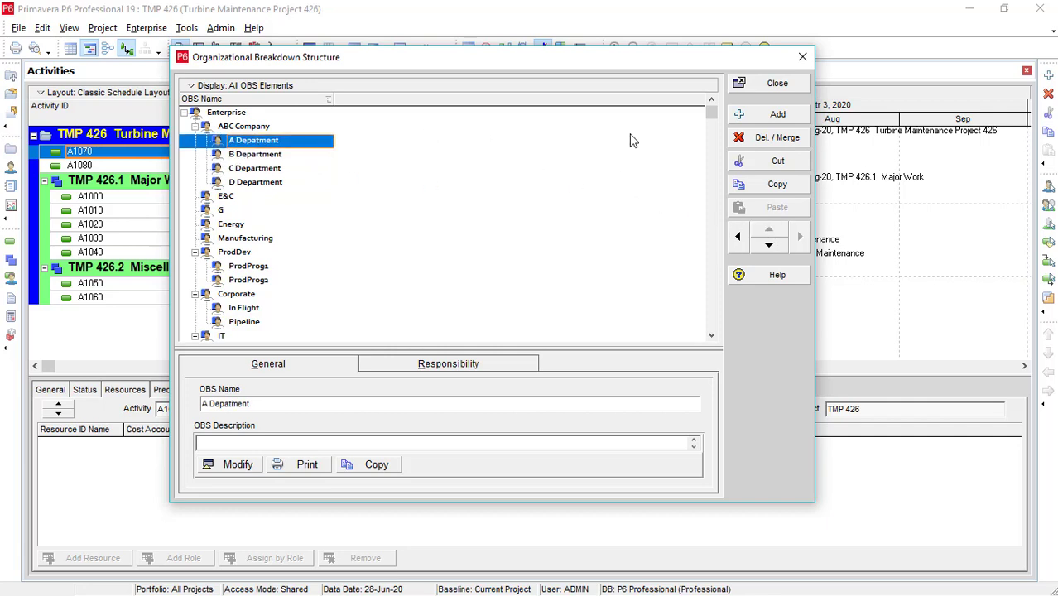
Add an OBS element named O&G and indent it as a child of A Depatment.
click(782, 118)
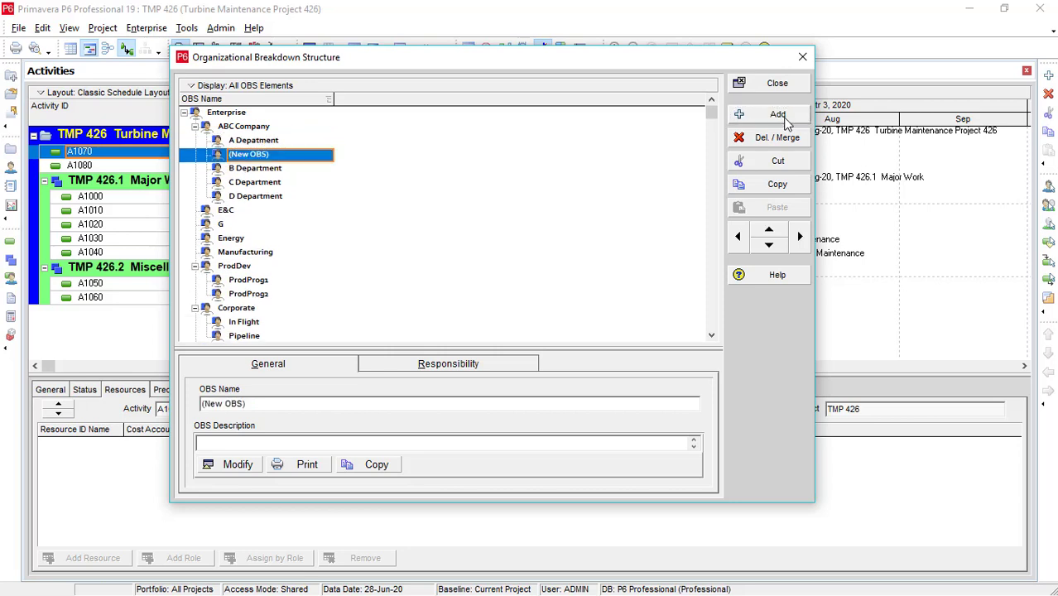
key(BackSpace)
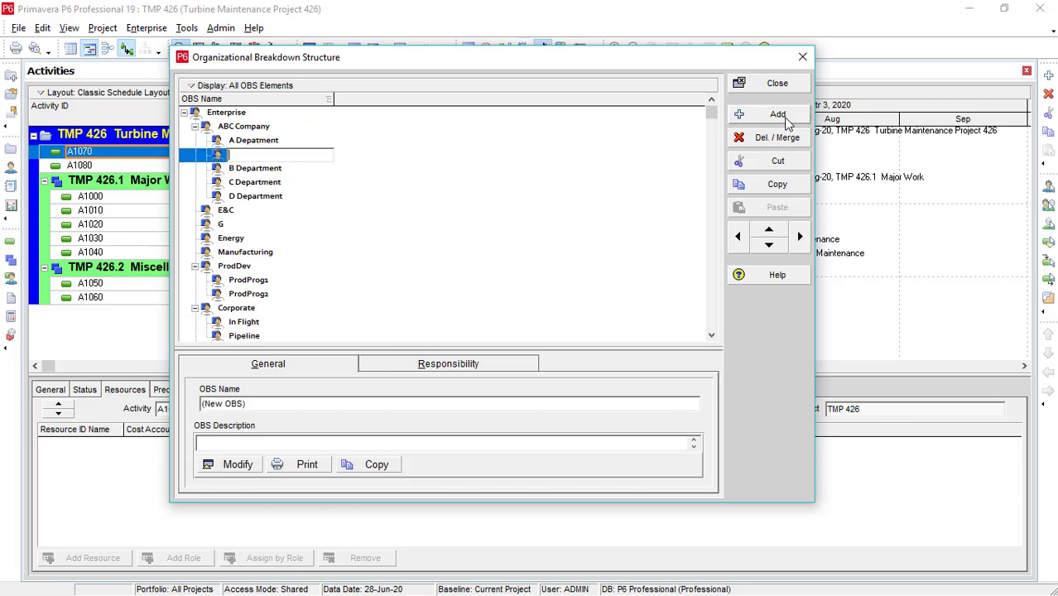
text(O)
text(r)
key(BackSpace)
text(B)
click(801, 239)
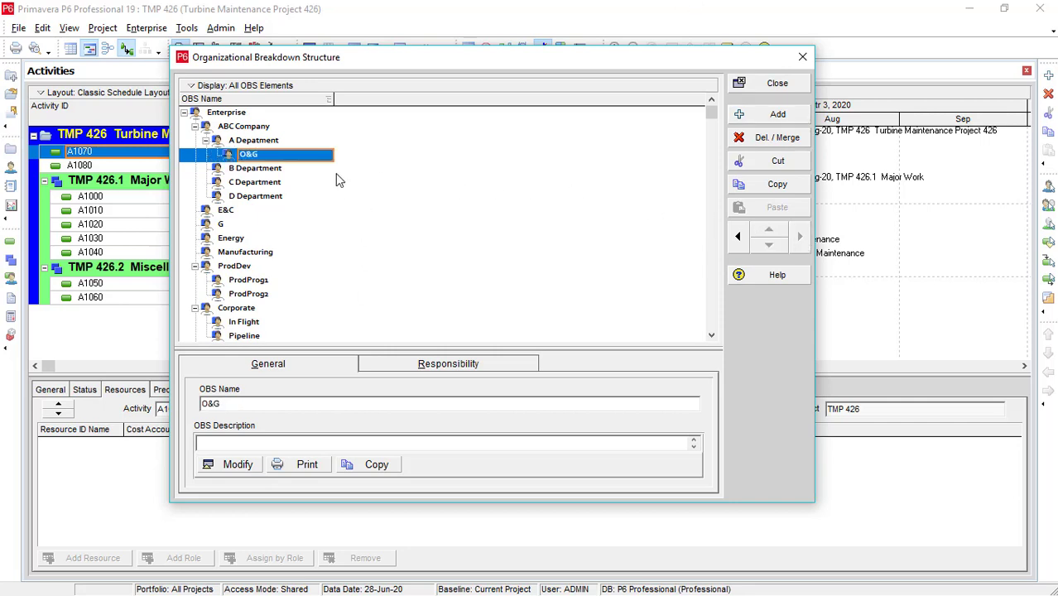
Add a second child OBS element under A Depatment, place it below O&G, and name it XYZ Project.
click(270, 143)
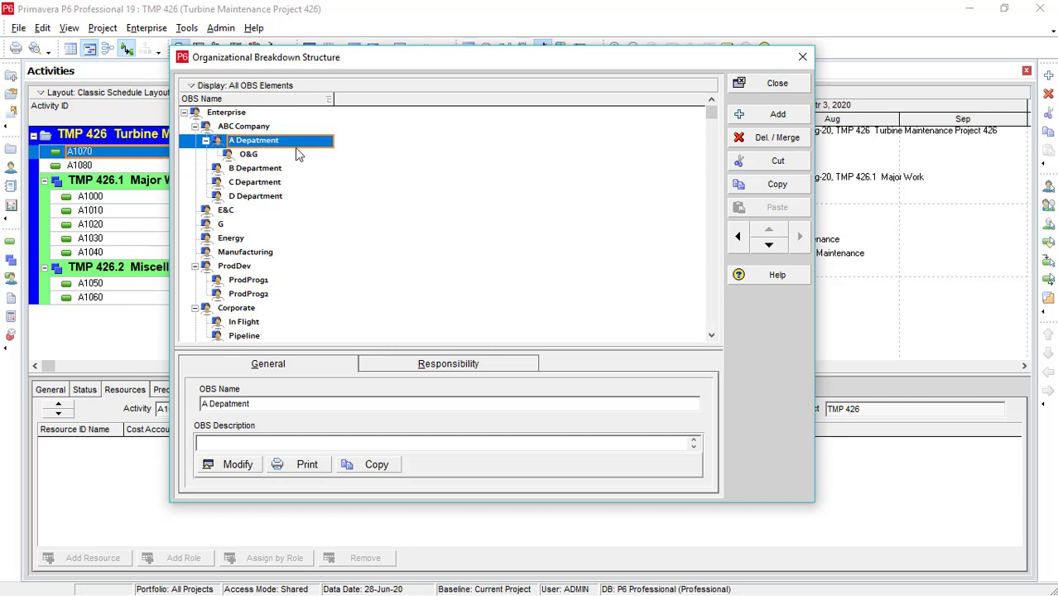
click(775, 116)
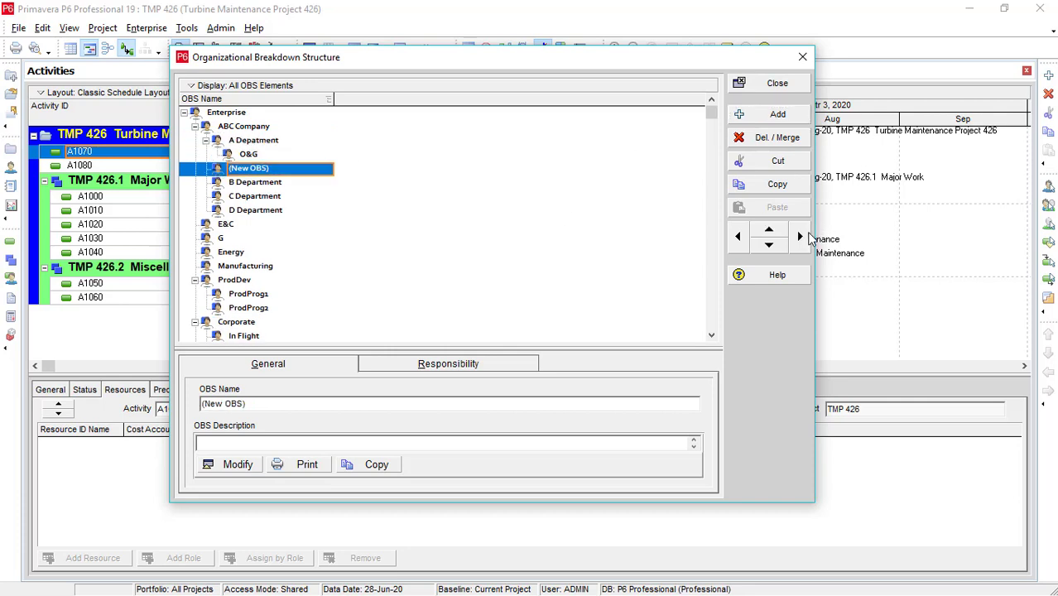
click(799, 238)
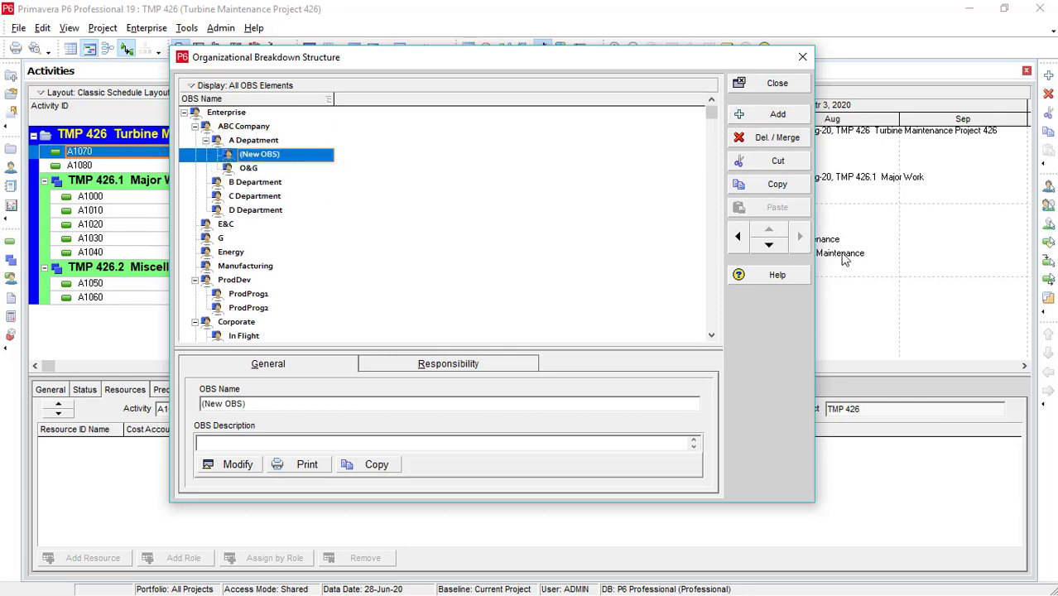
click(769, 246)
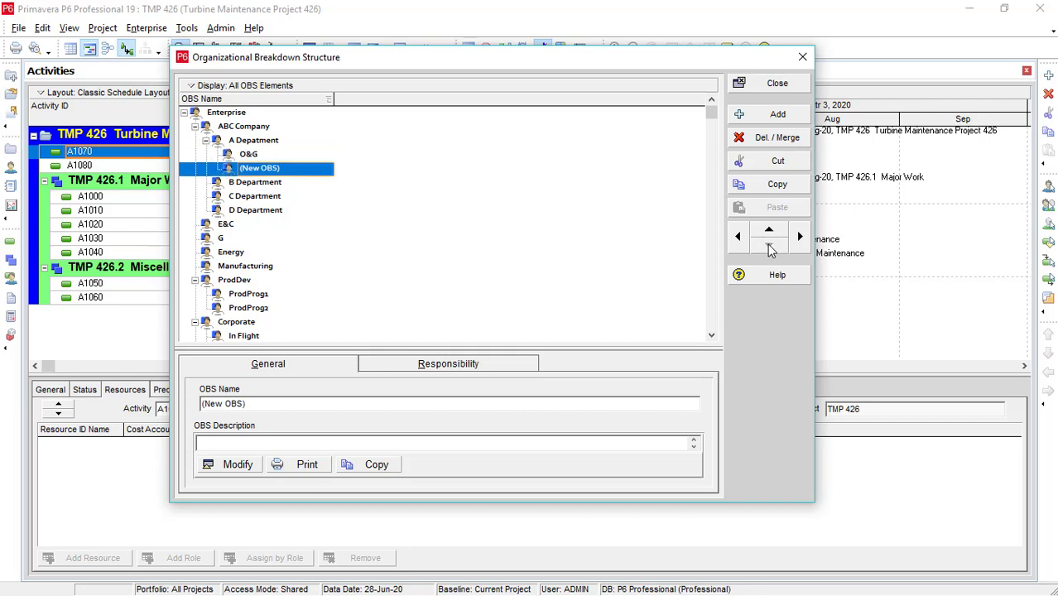
click(318, 171)
key(BackSpace)
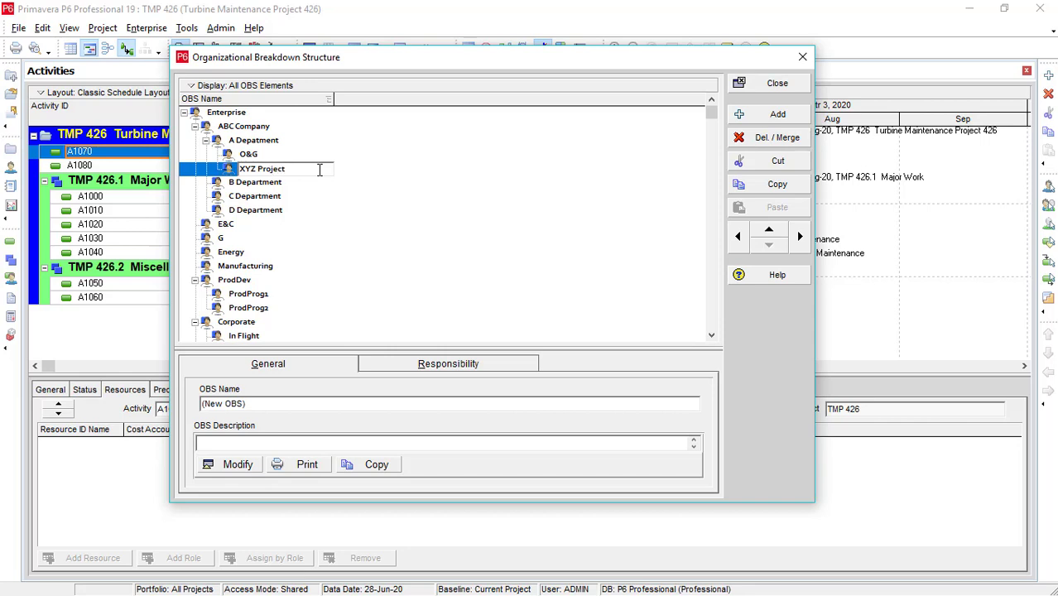
click(308, 155)
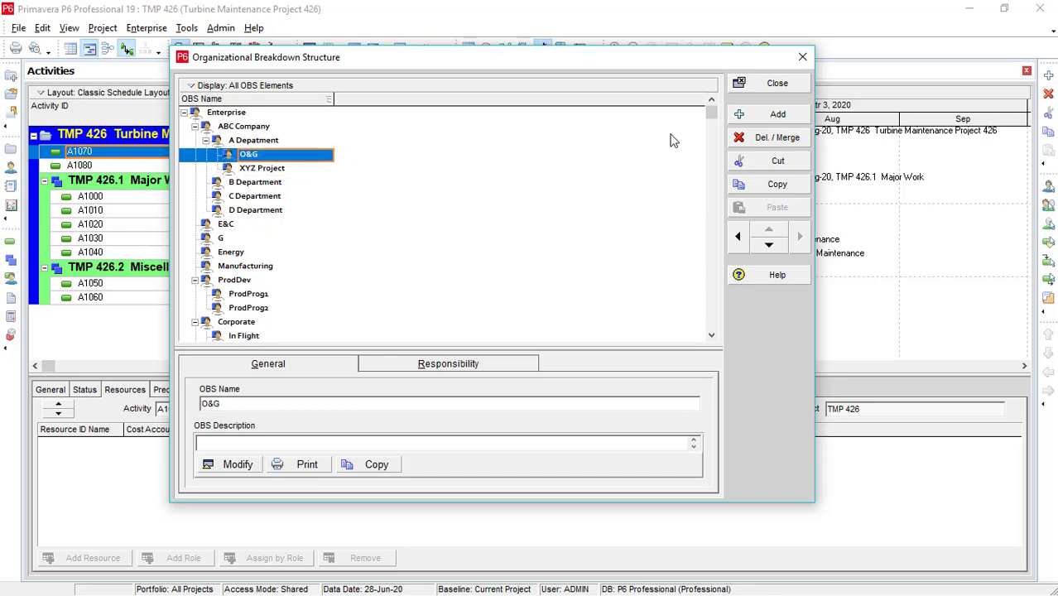
click(775, 121)
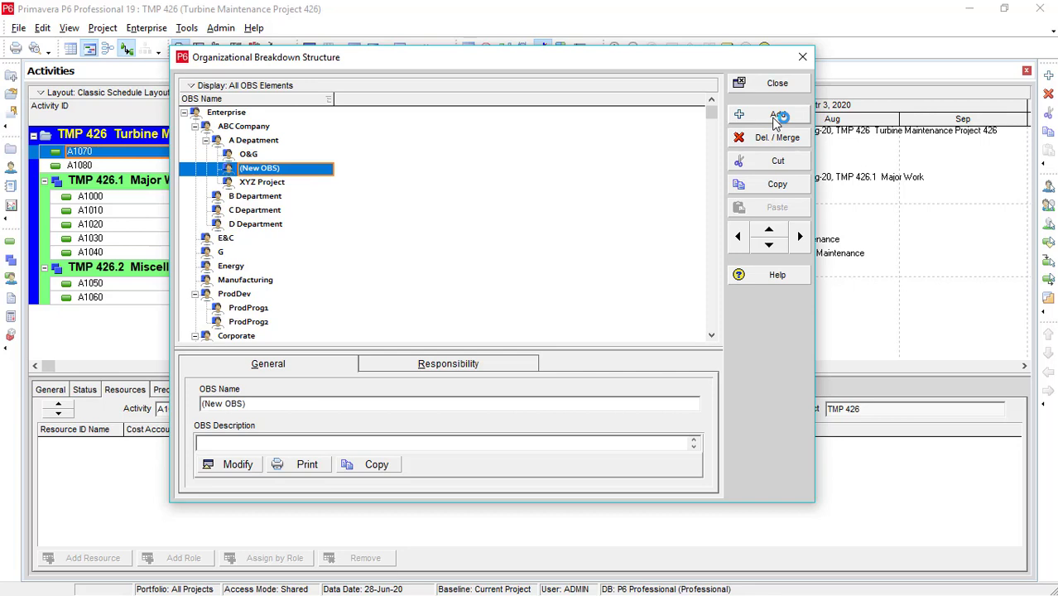
click(774, 137)
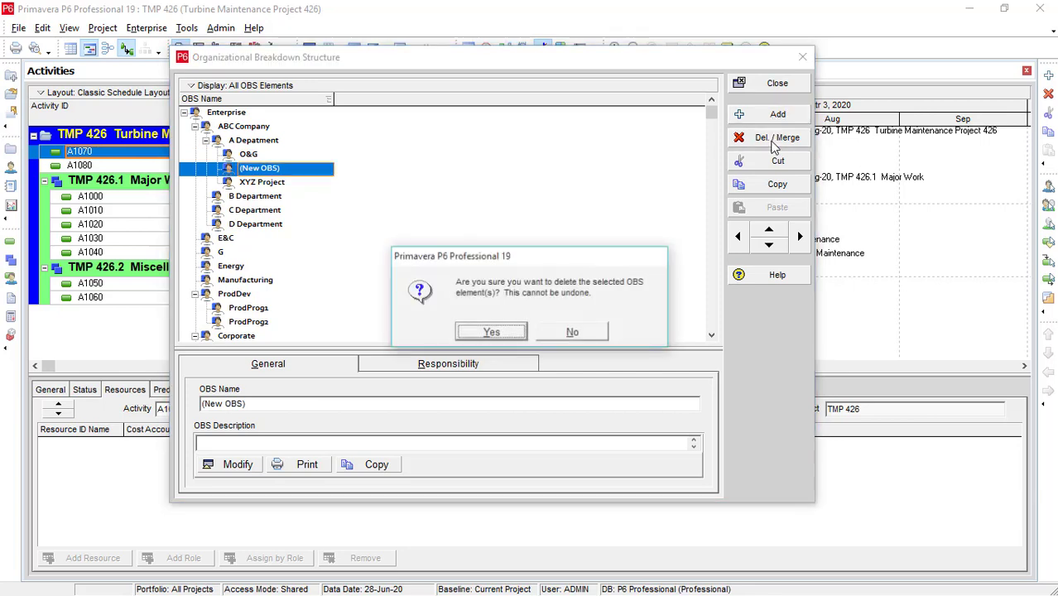
click(492, 333)
click(276, 142)
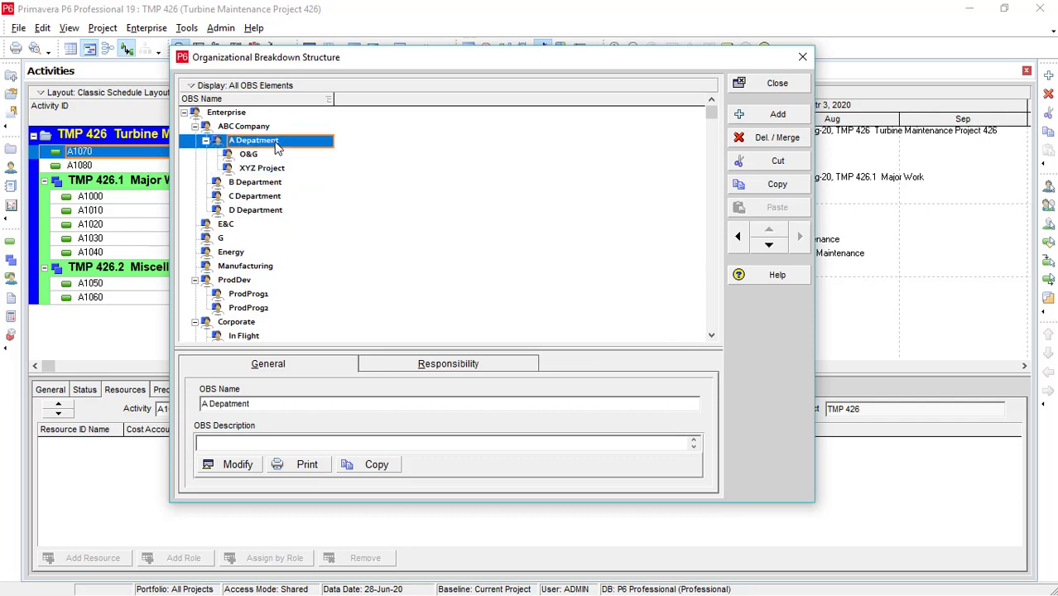
Add an OBS element named Project Manager and indent it as a child of A Depatment.
click(773, 113)
click(325, 184)
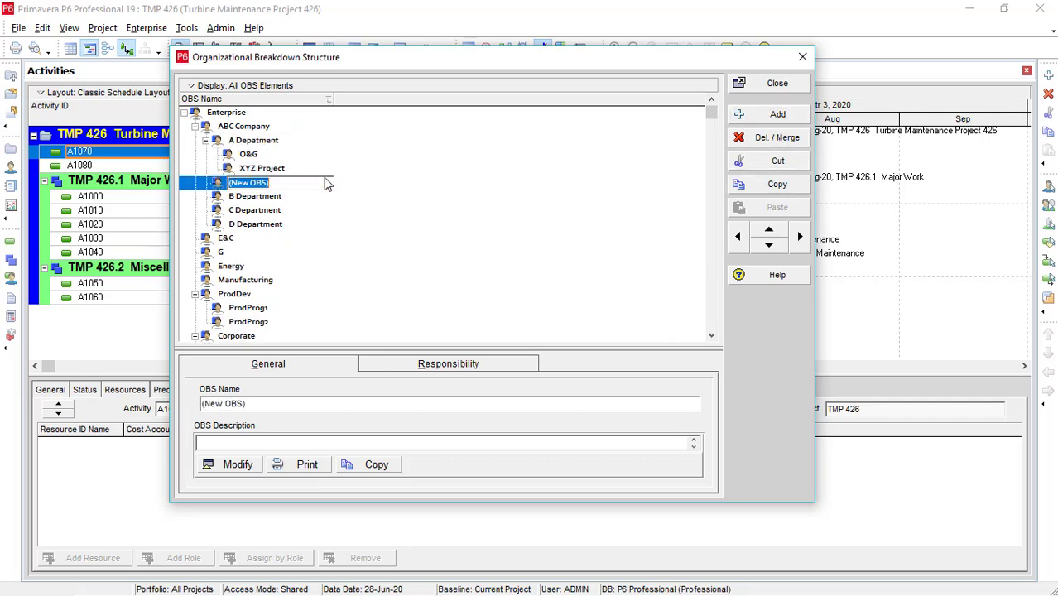
key(BackSpace)
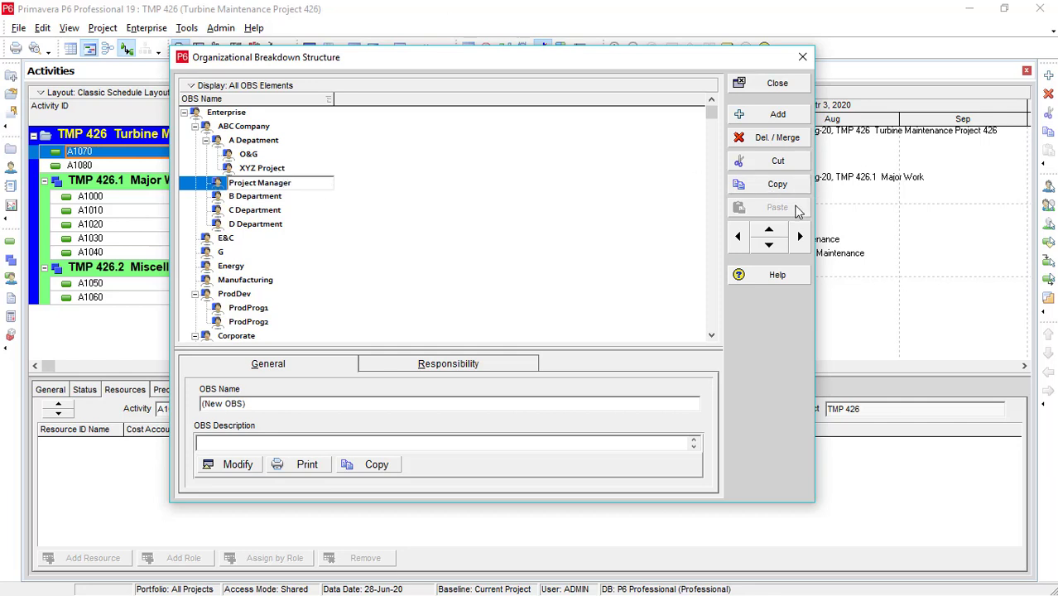
click(801, 240)
click(800, 238)
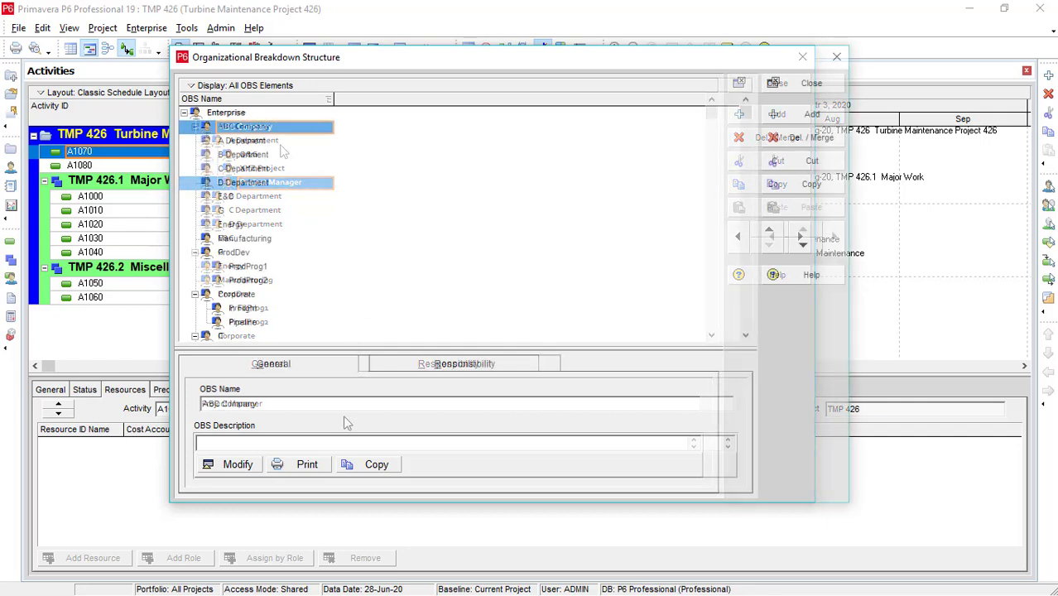
Review ABC Company's responsibility assignments and general details, then open its OBS description editor, enlarge it and close it without entering text.
click(489, 368)
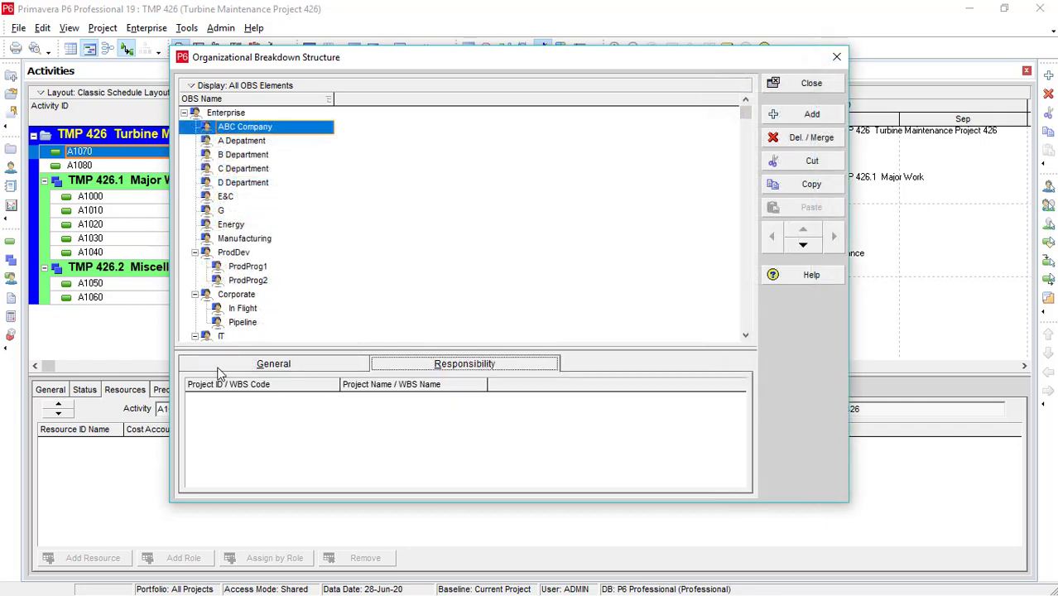
click(262, 373)
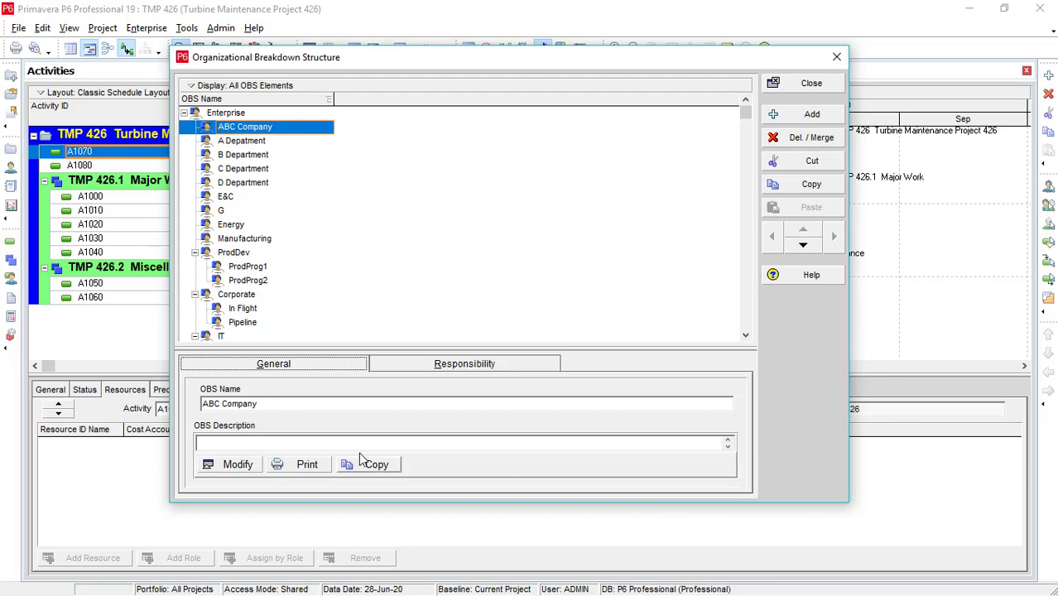
click(237, 464)
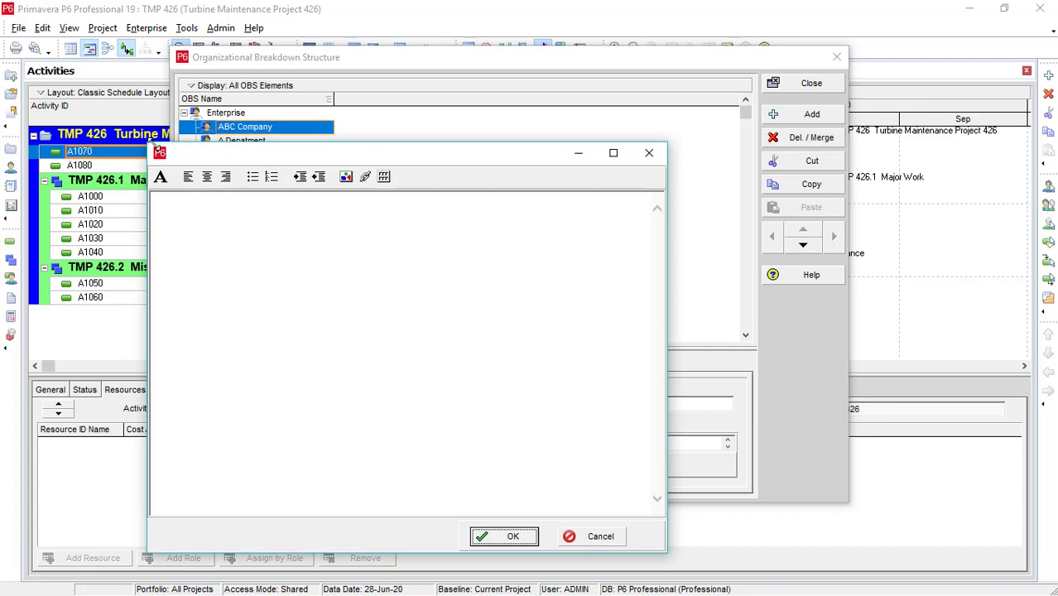
drag(148, 145, 76, 49)
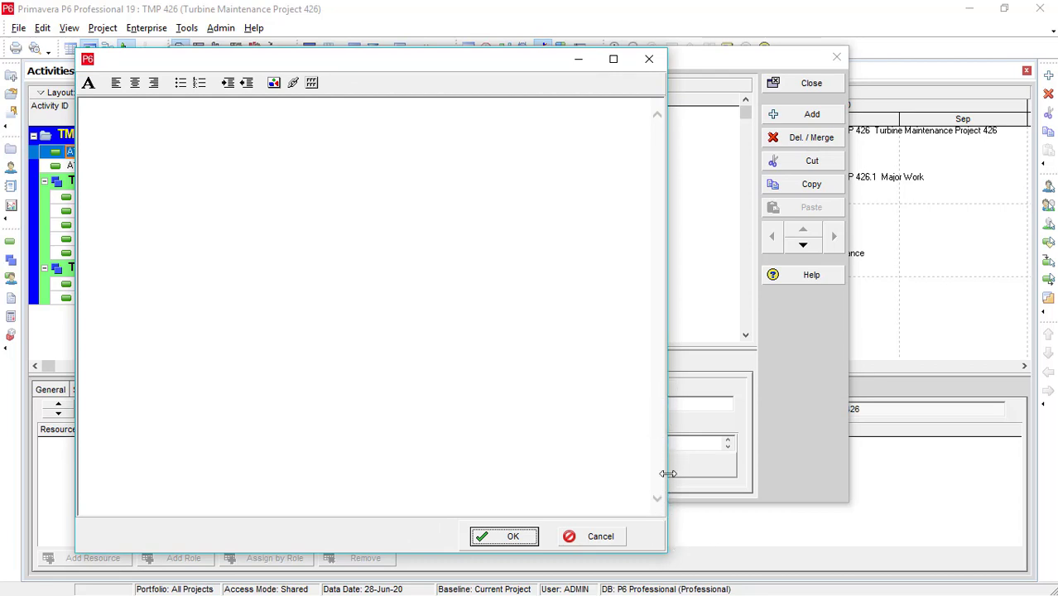
drag(668, 474, 894, 473)
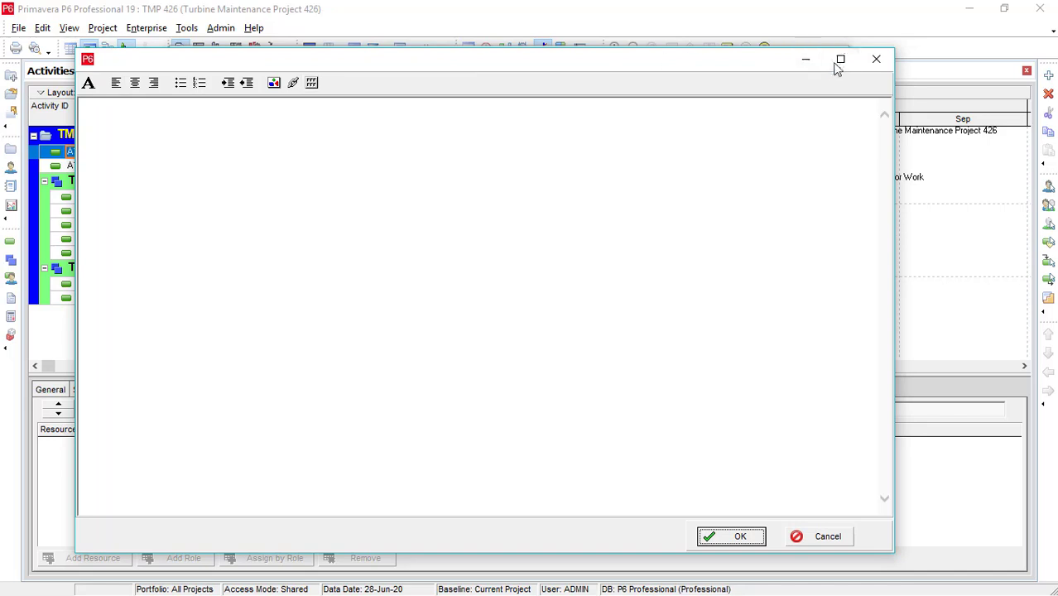
click(739, 536)
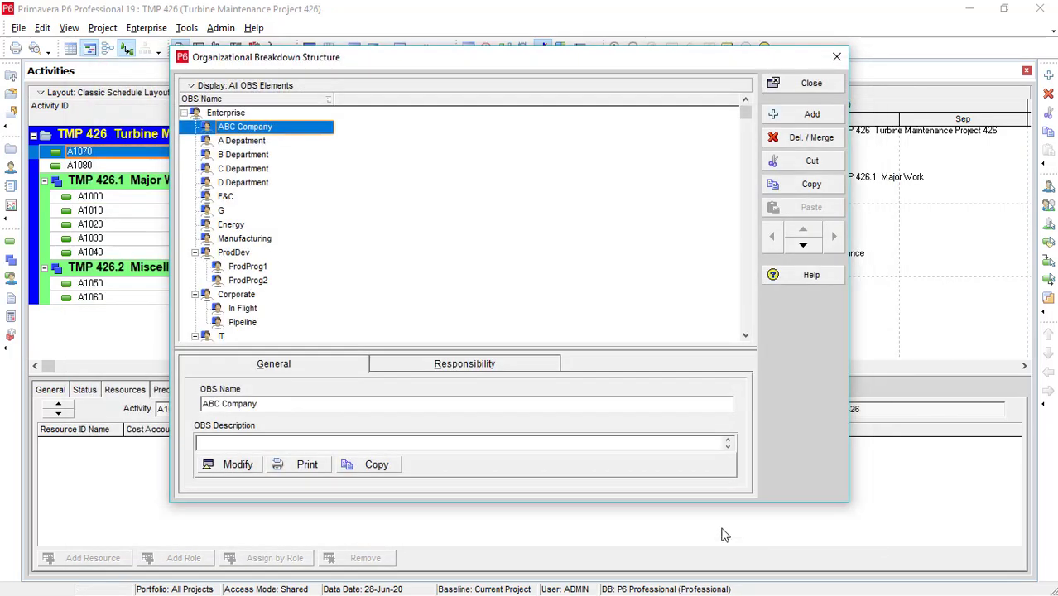
Switch the OBS display from the table to Chart View.
click(200, 83)
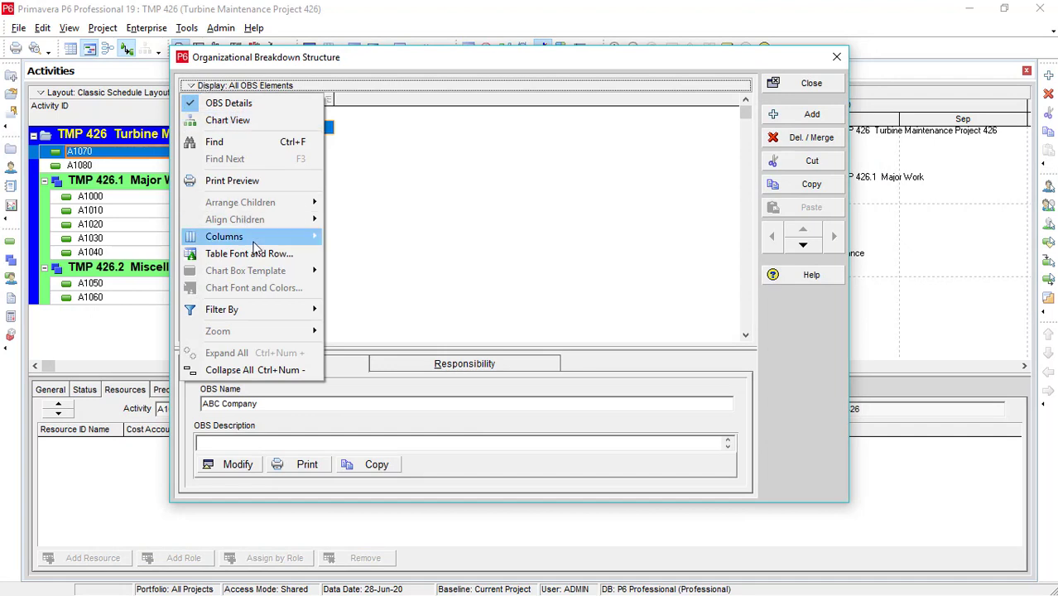
mouse_move(254, 240)
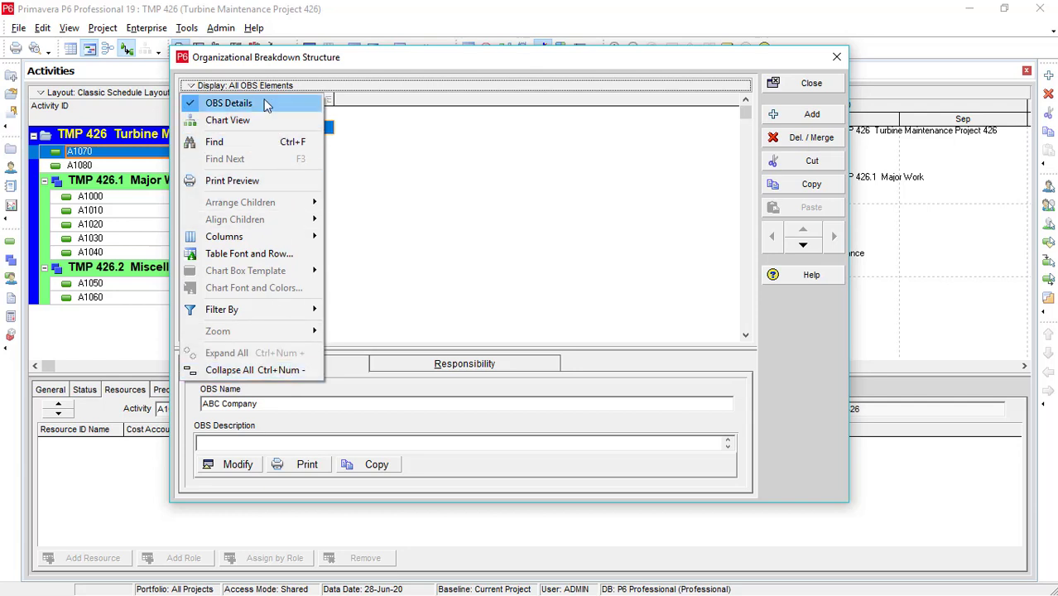
click(255, 121)
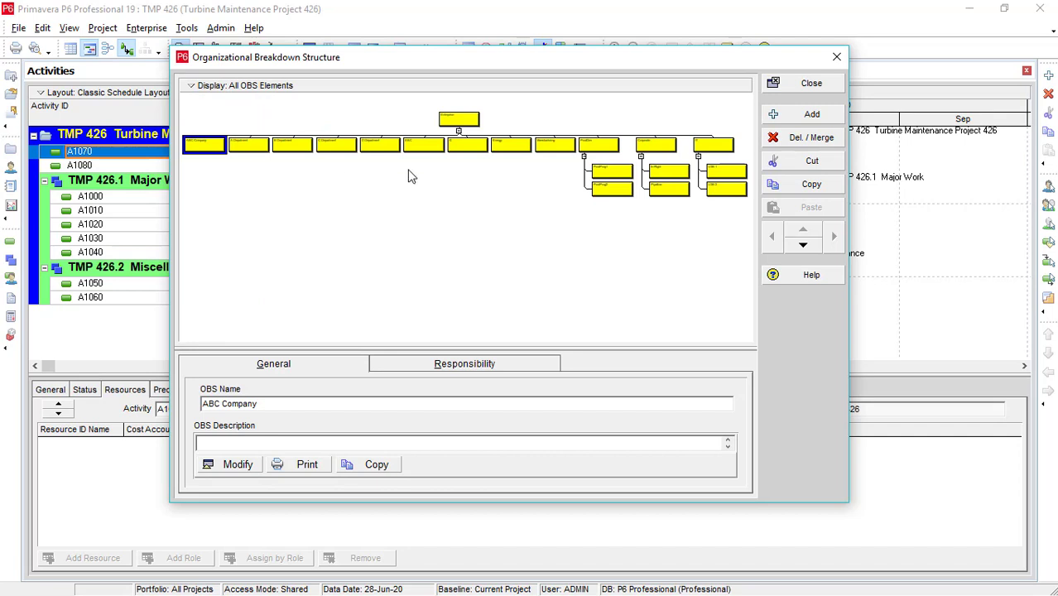
click(223, 88)
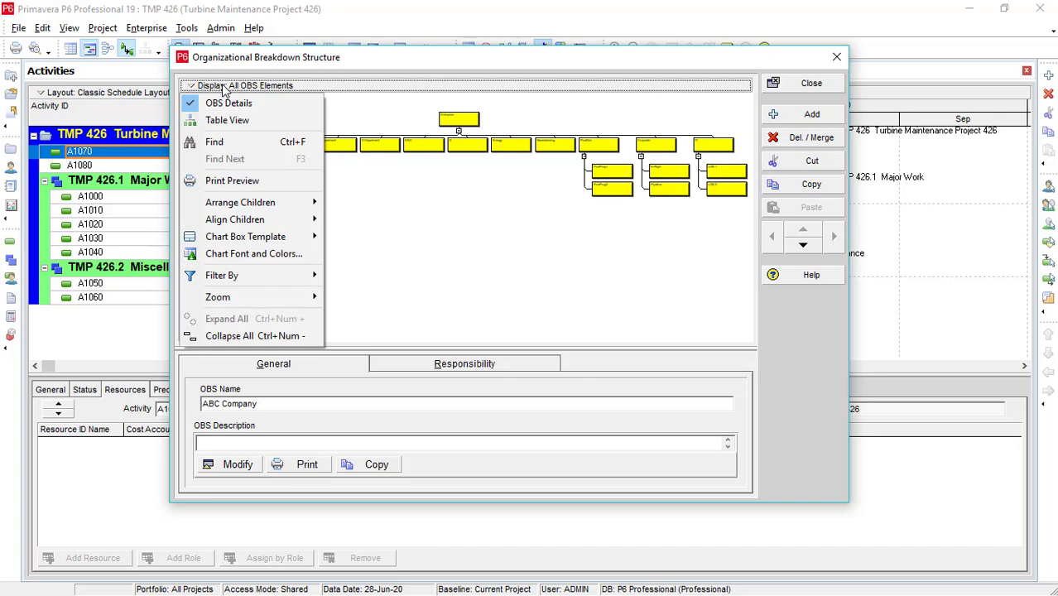
click(252, 144)
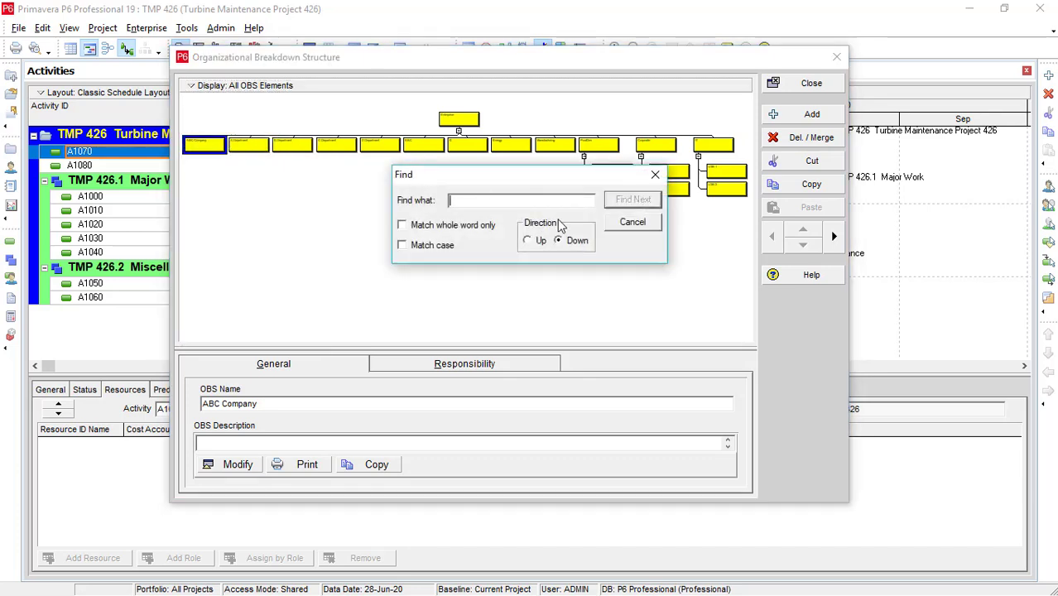
click(643, 224)
Zoom in on the OBS chart at ABC Company, widen the dialog and look across all the top-level elements.
click(221, 150)
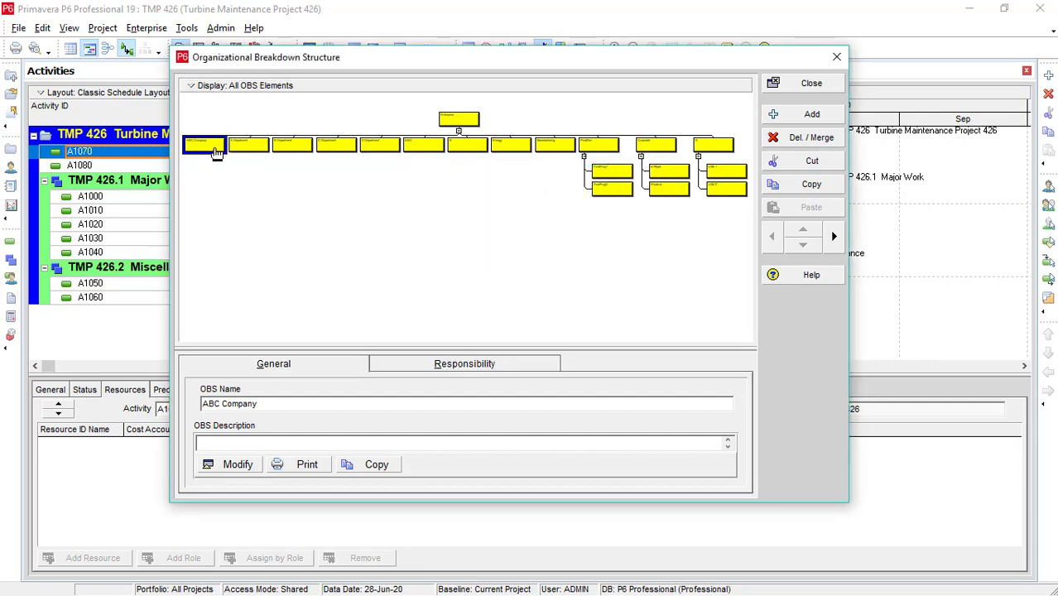
right_click(214, 148)
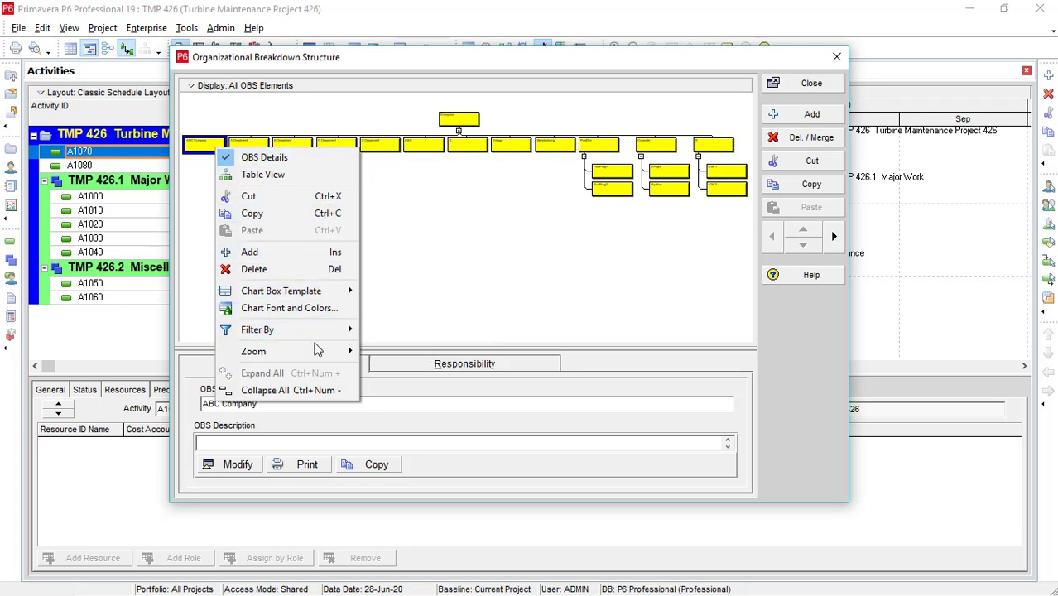
mouse_move(321, 356)
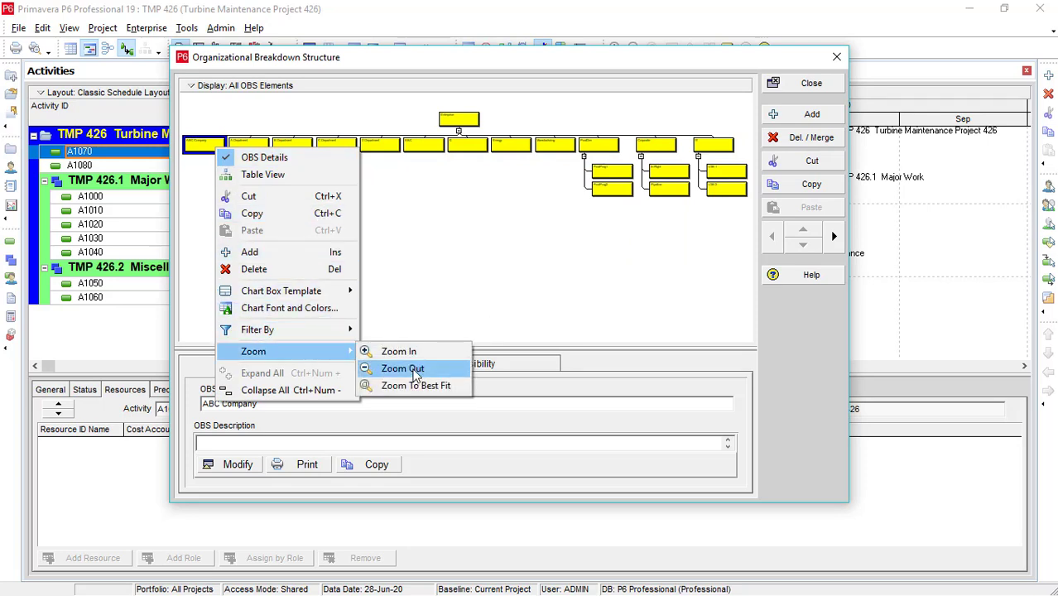
click(410, 351)
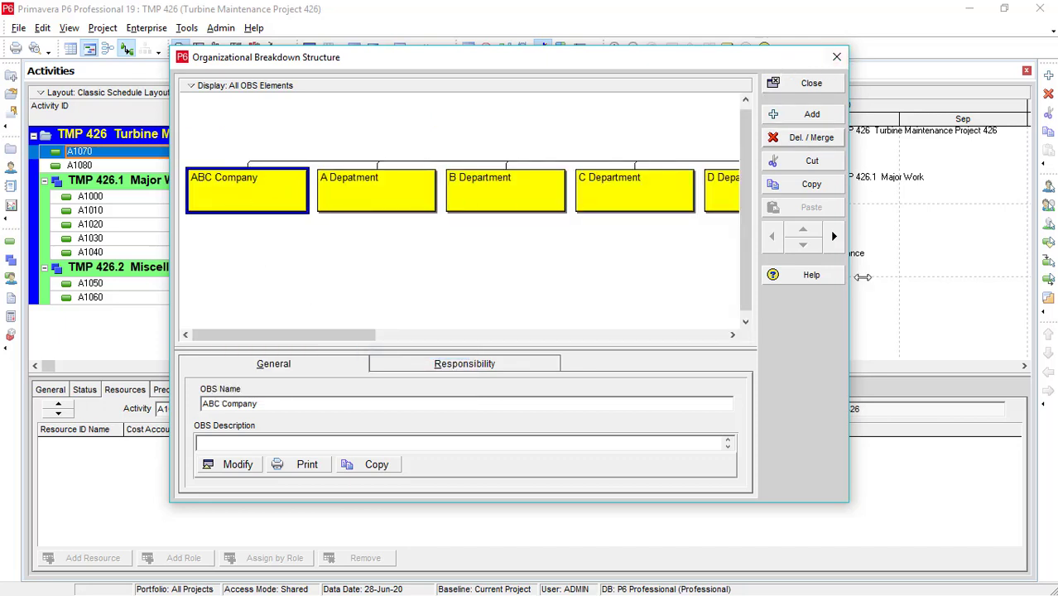
drag(848, 443, 1053, 465)
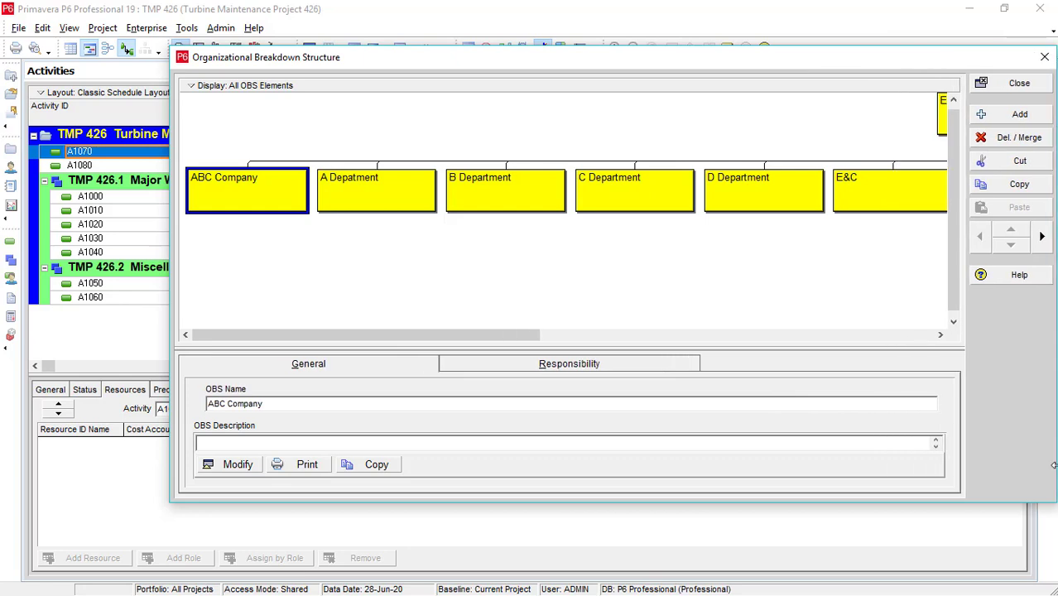
click(941, 336)
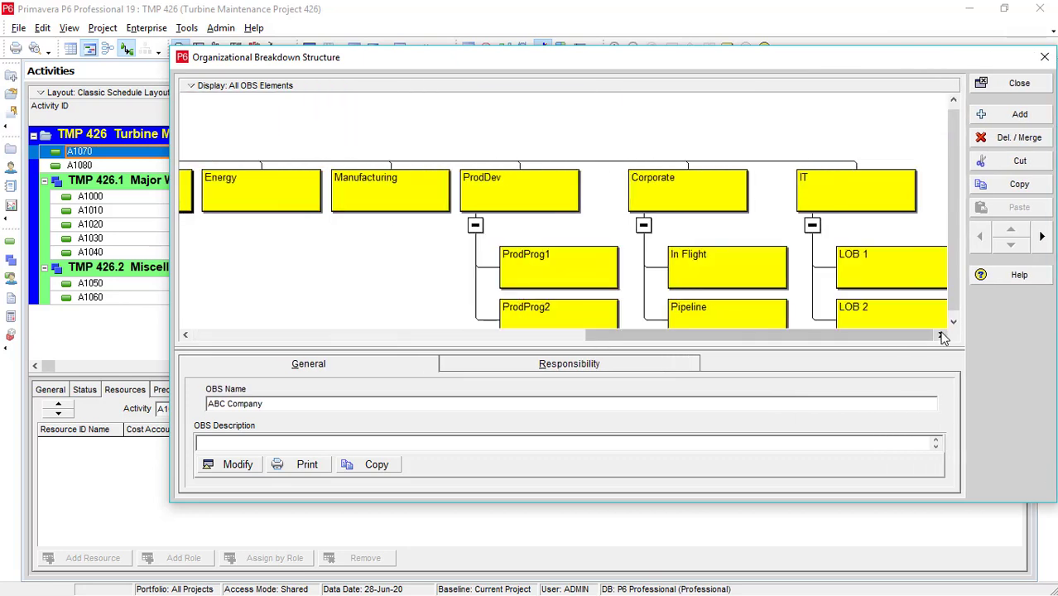
click(186, 335)
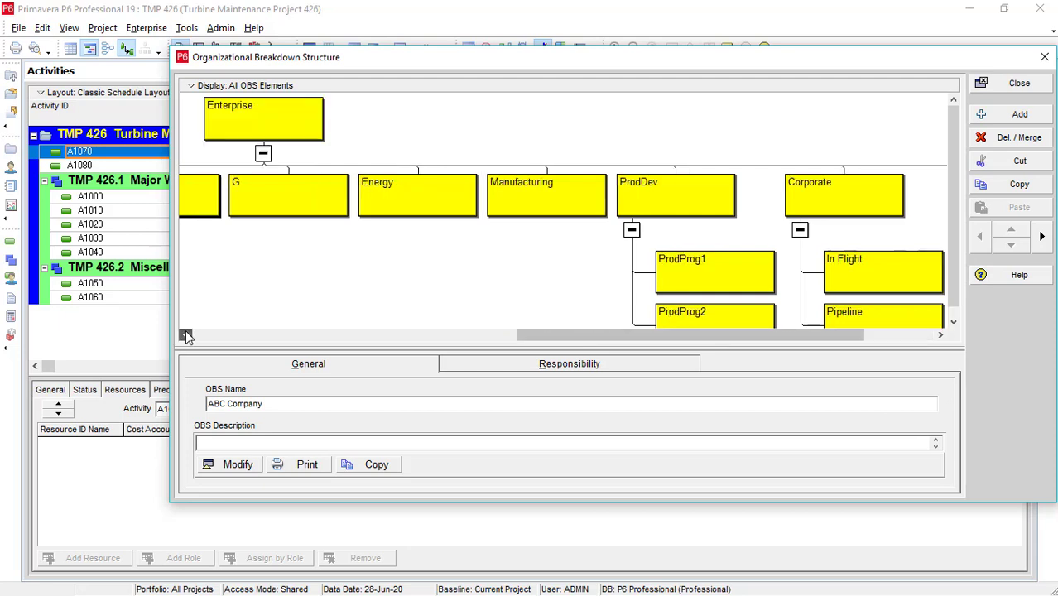
click(186, 335)
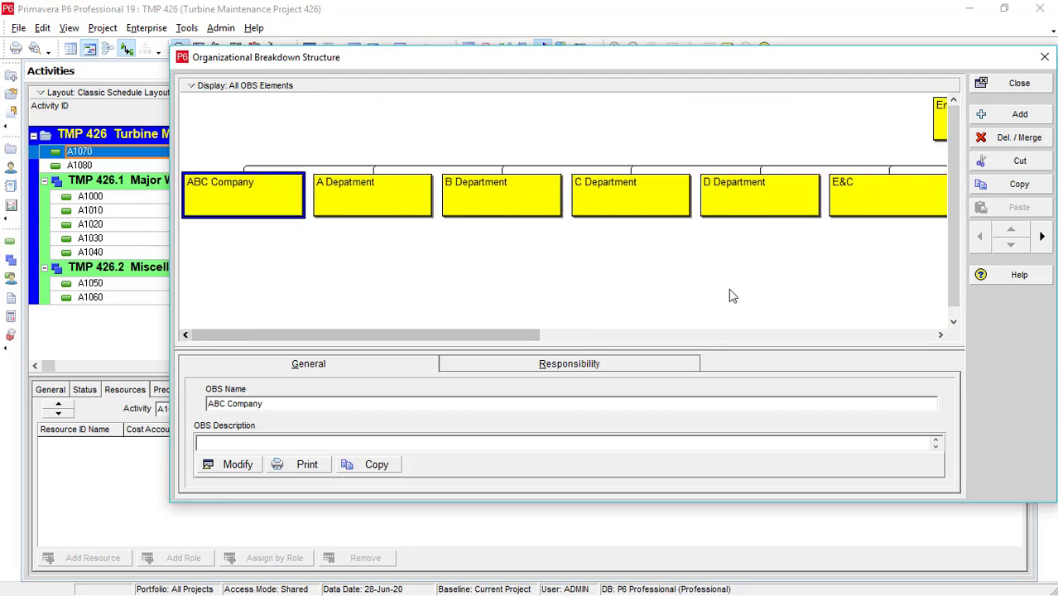
Zoom the OBS chart out one level to view more of the structure.
right_click(277, 187)
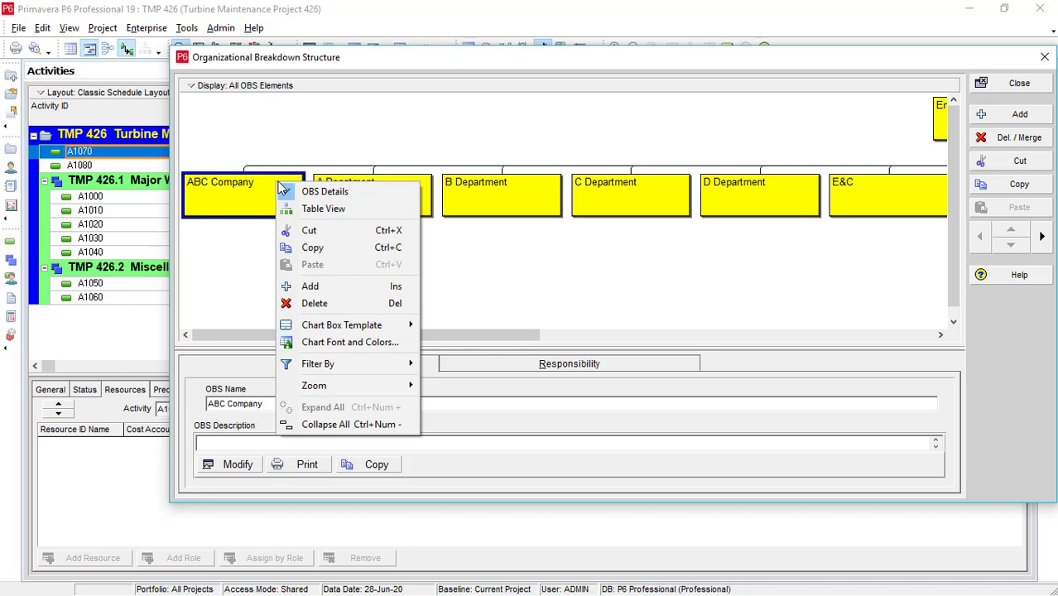
mouse_move(330, 388)
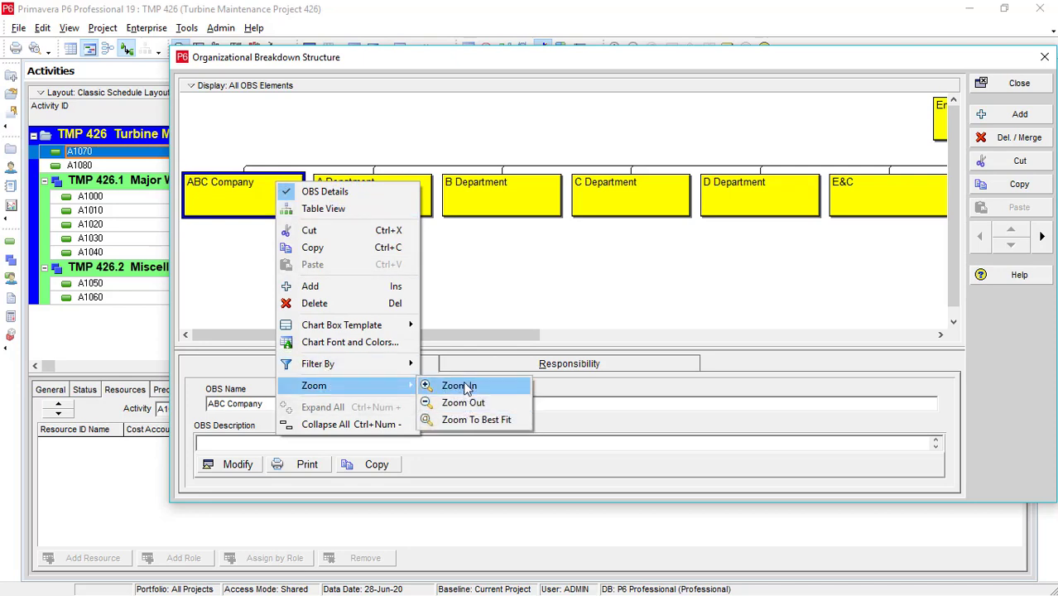
click(464, 402)
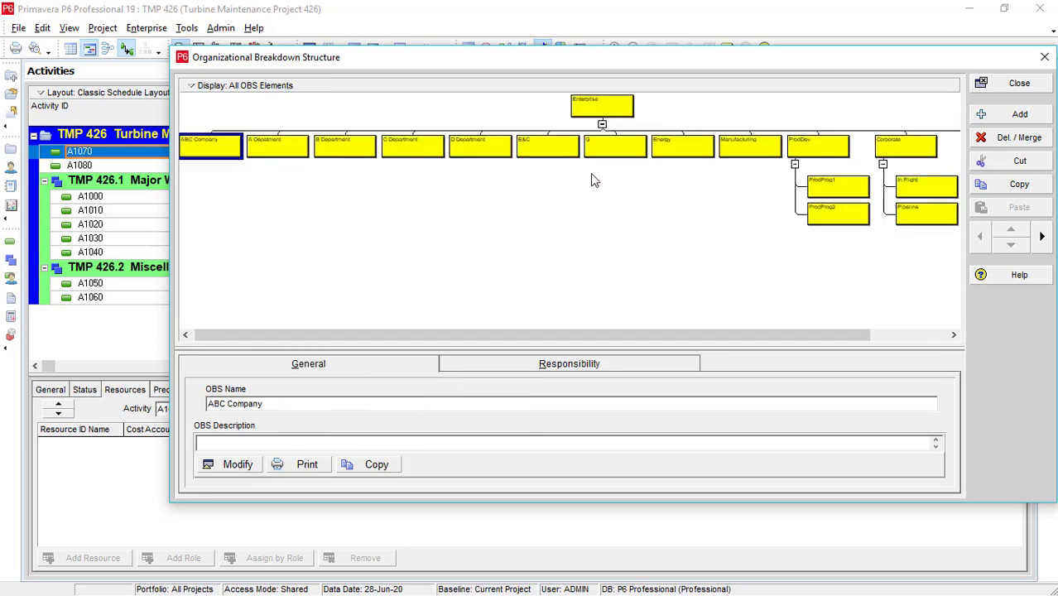
Collapse and re-expand the Enterprise branch, look through its child elements, and collapse the branch again.
click(602, 124)
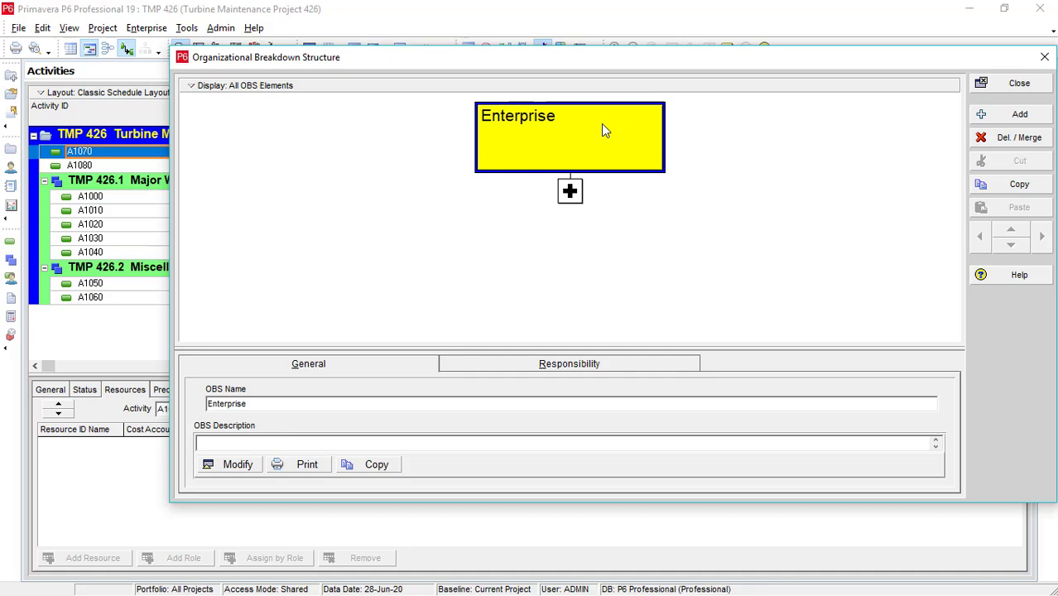
click(570, 193)
scroll(573, 196, down, 3)
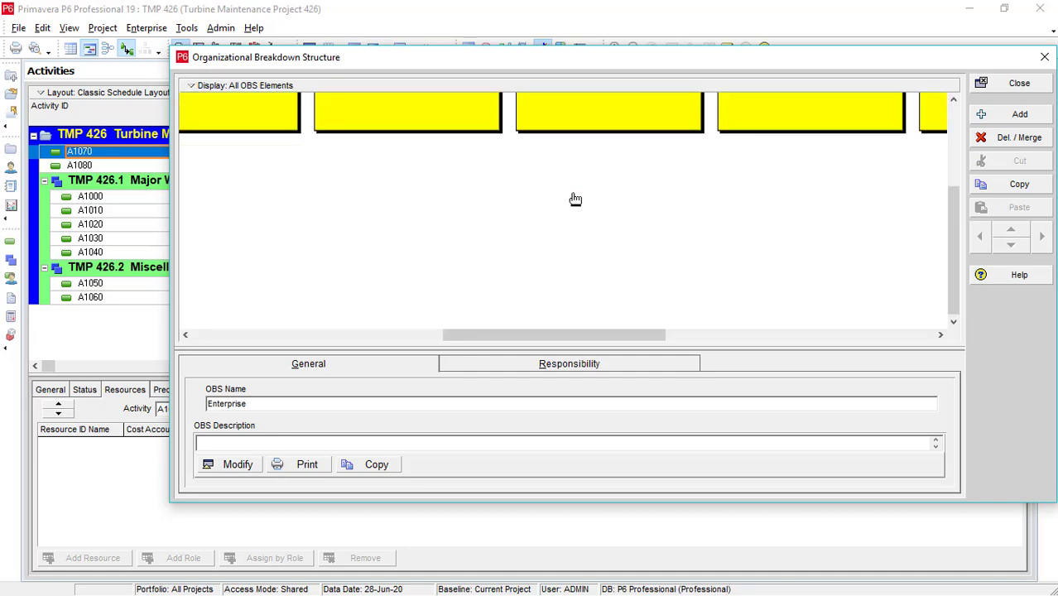
scroll(572, 196, up, 3)
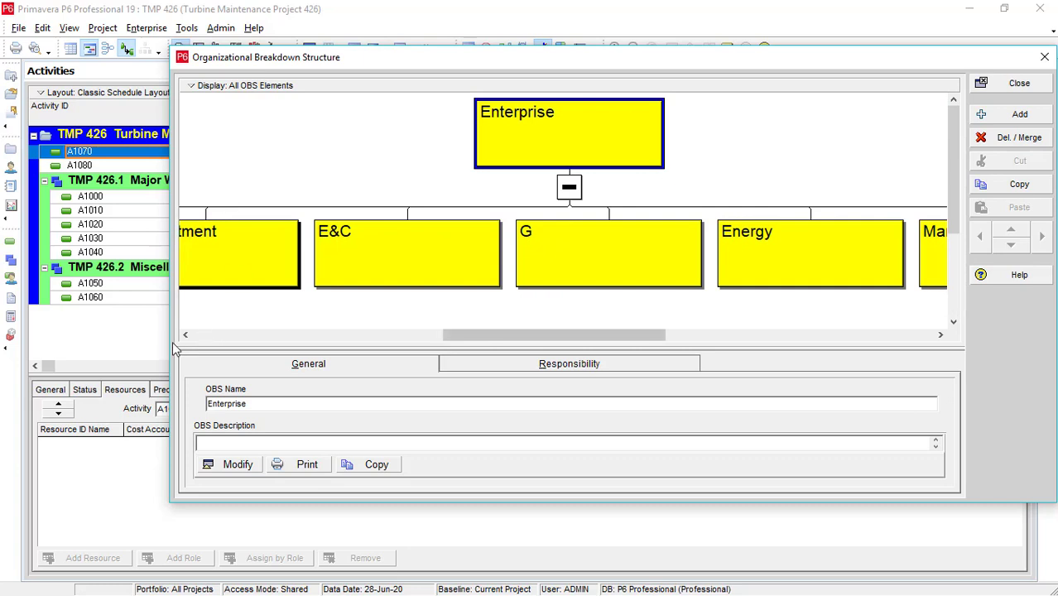
click(185, 335)
click(185, 335)
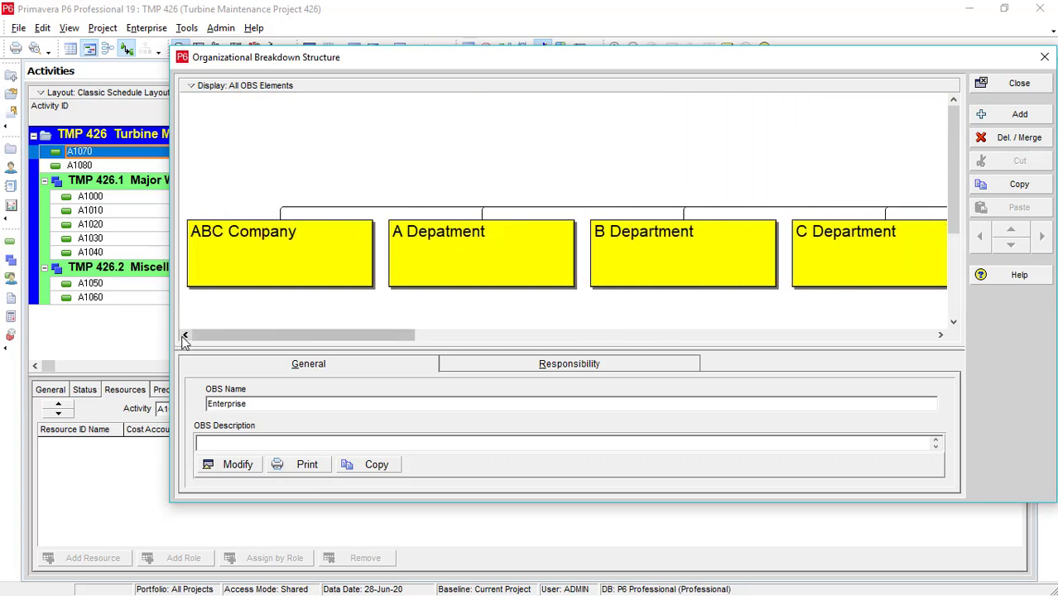
click(941, 334)
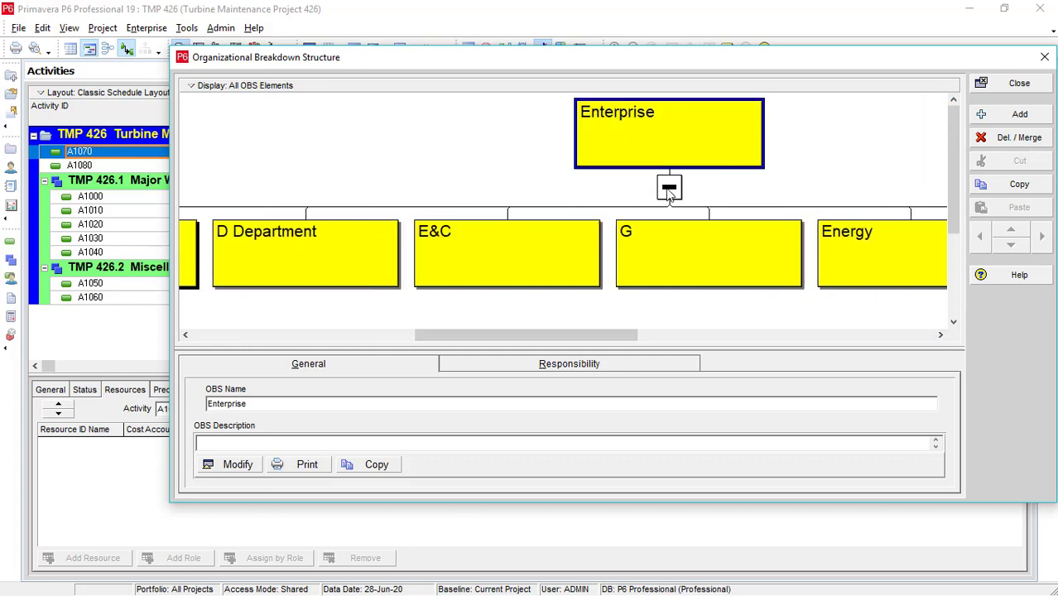
click(669, 189)
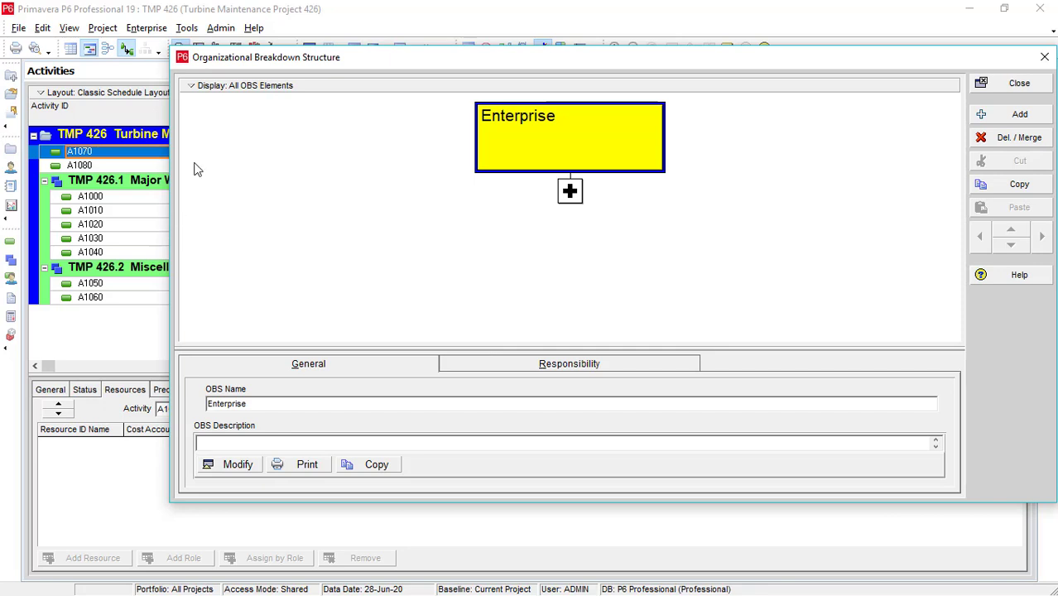
Arrange Enterprise's child elements vertically in the chart and look down the structure to LOB 2.
click(197, 88)
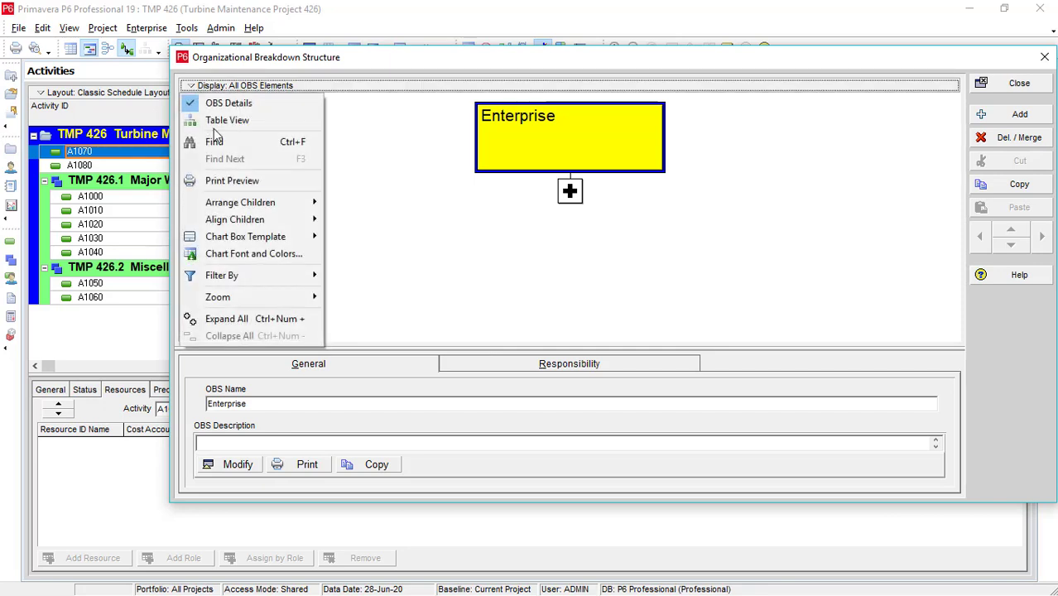
mouse_move(284, 205)
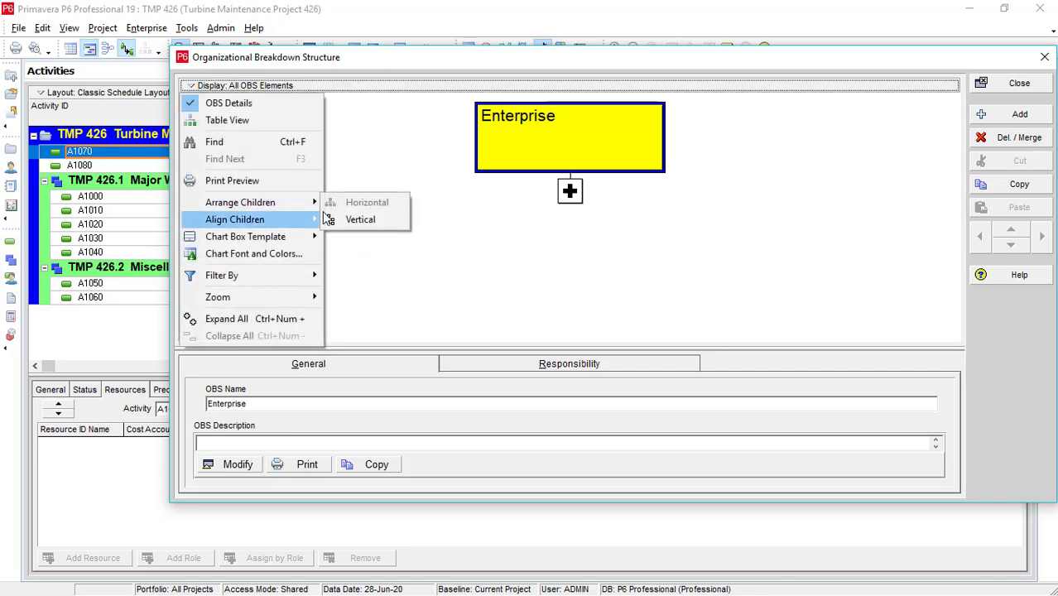
click(361, 221)
click(500, 192)
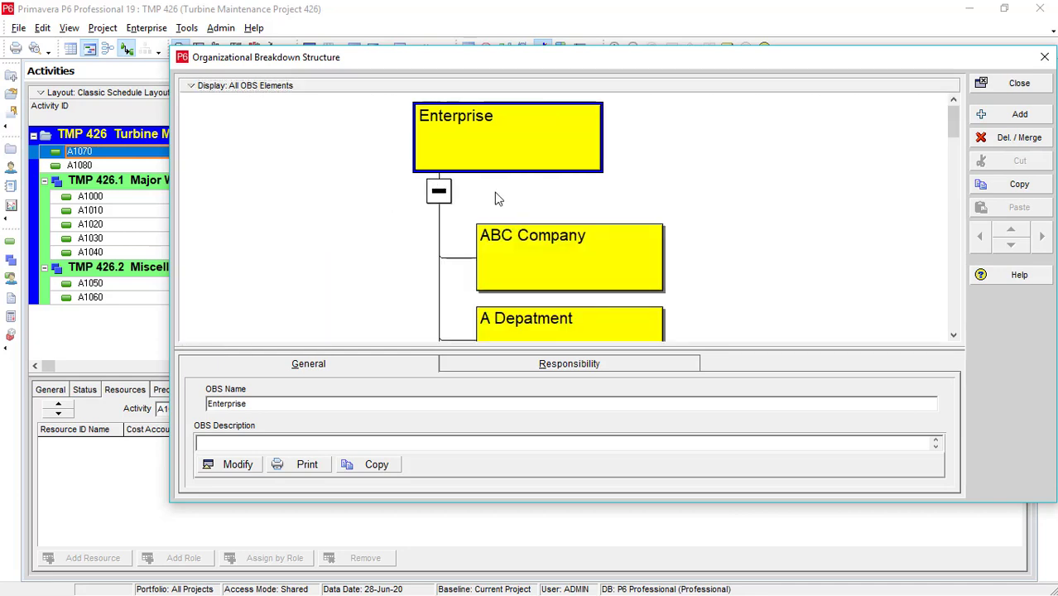
scroll(504, 195, down, 15)
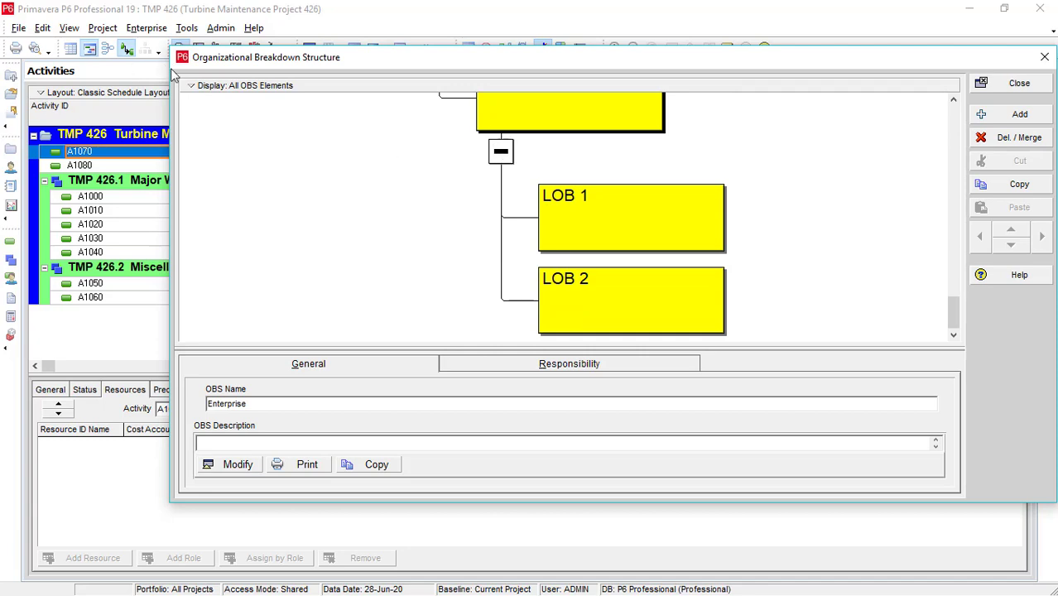
Collapse the whole OBS chart, expand Enterprise again and look down its child elements.
click(197, 86)
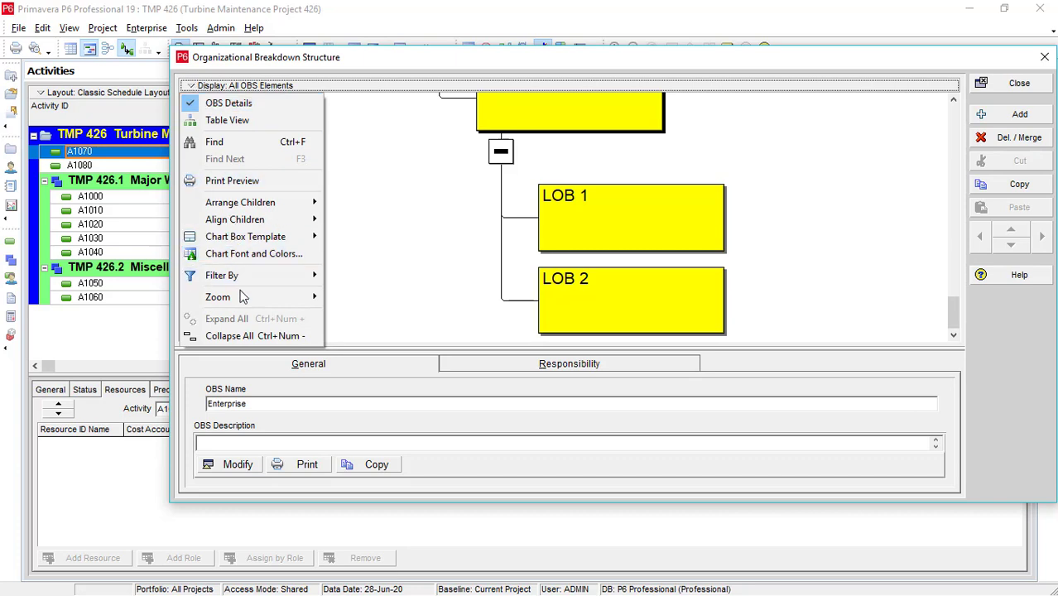
mouse_move(262, 280)
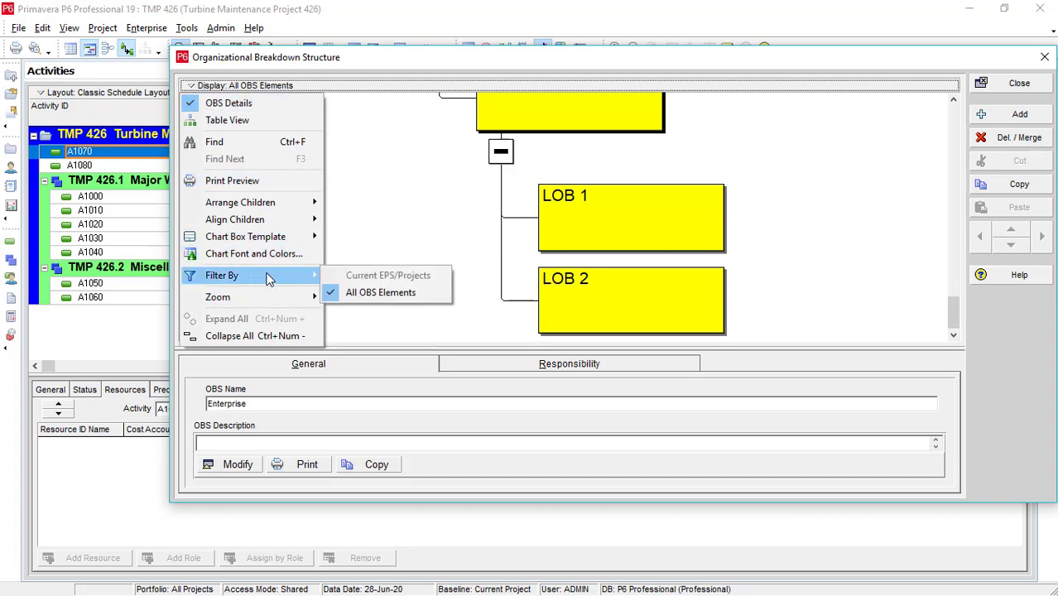
click(246, 334)
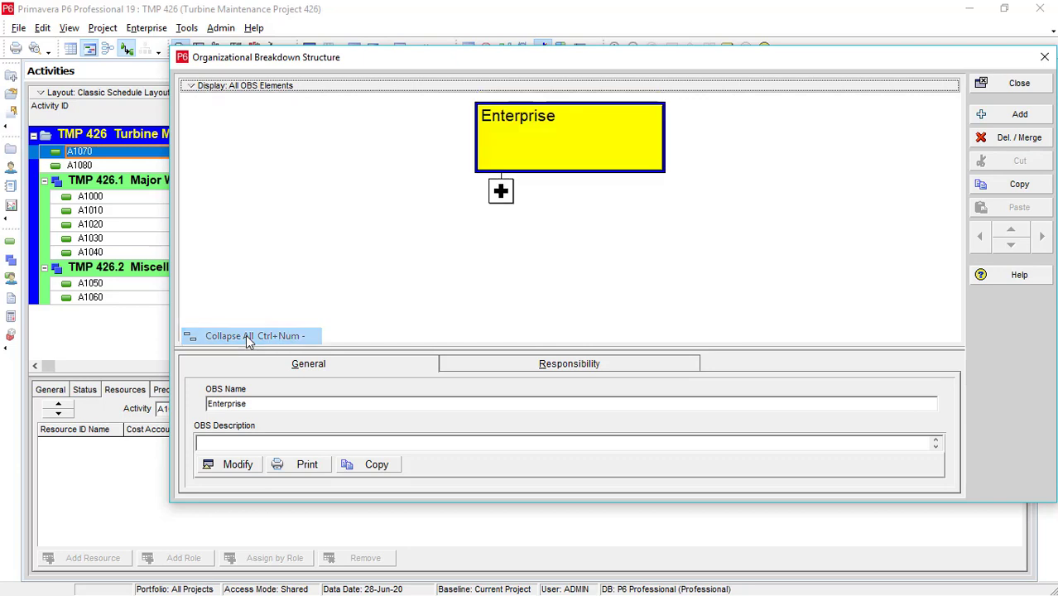
click(500, 192)
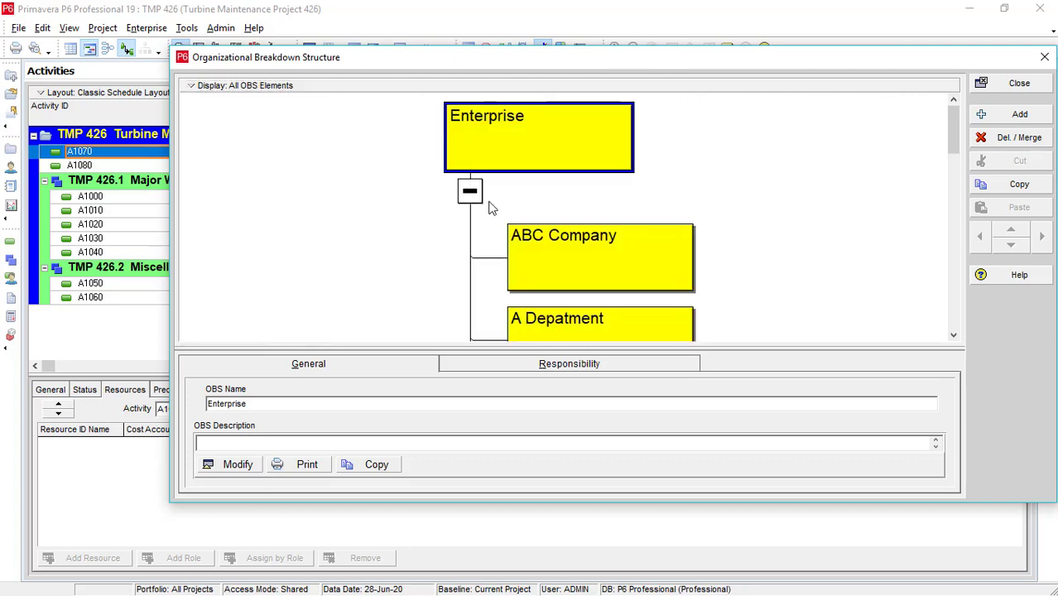
scroll(495, 204, down, 3)
scroll(494, 202, down, 3)
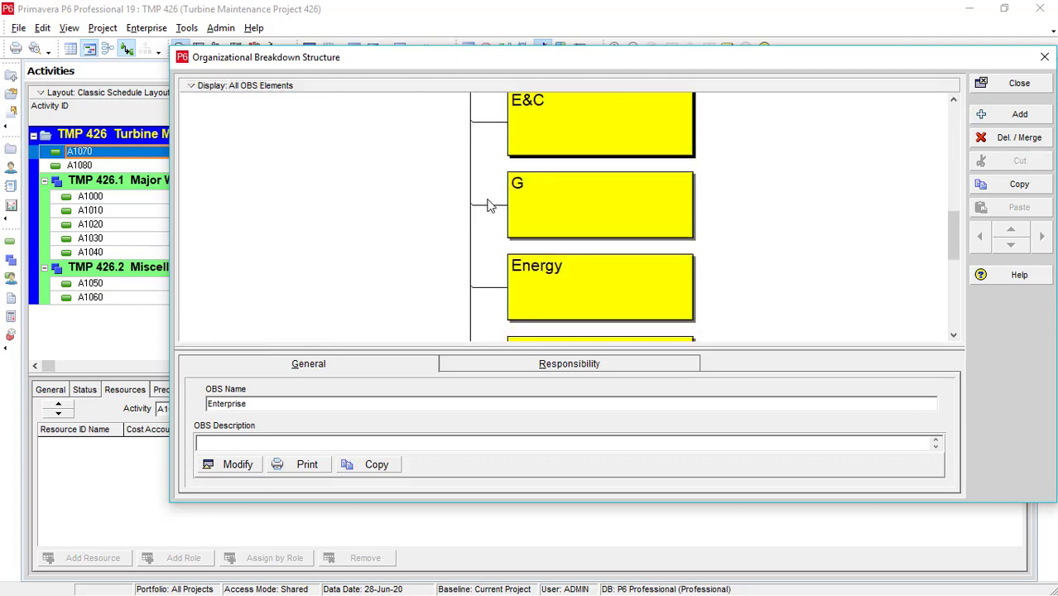
Arrange Enterprise's child elements horizontally in the OBS chart.
click(210, 86)
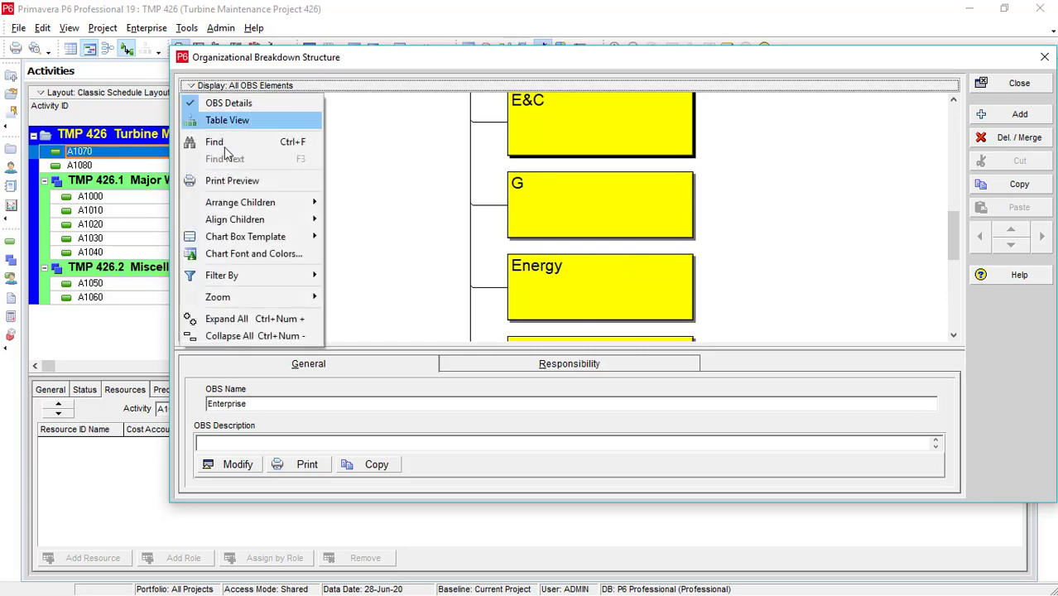
mouse_move(248, 204)
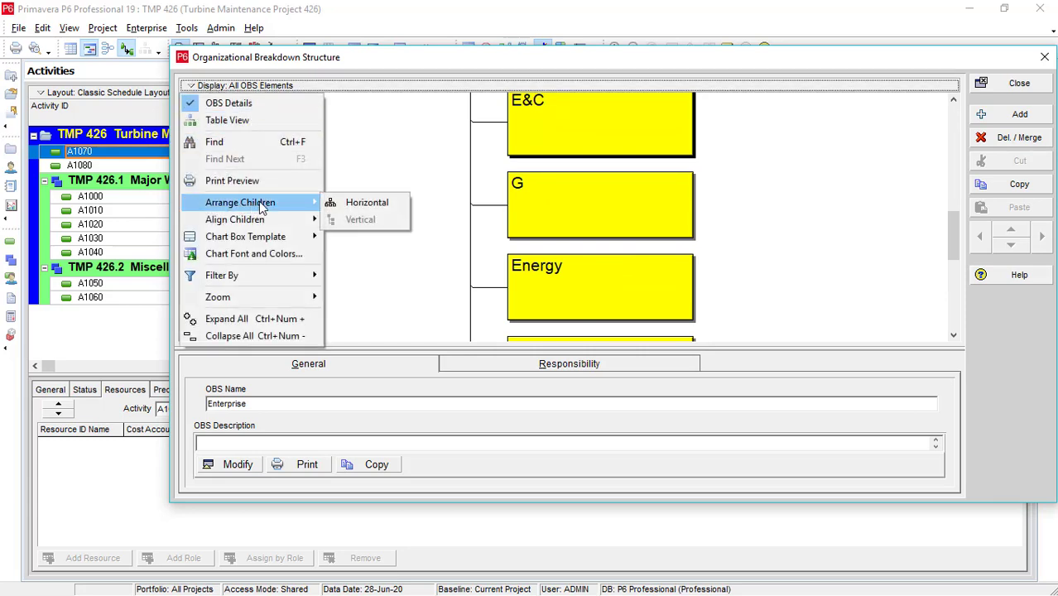
click(353, 204)
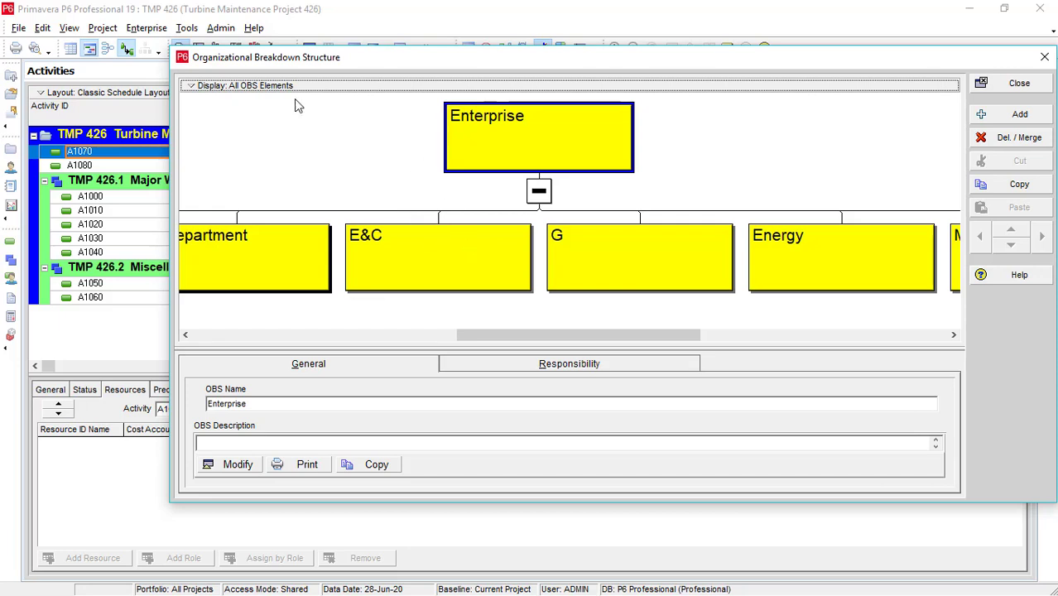
Open the OBS chart box template for customizing and select its sample box.
click(221, 86)
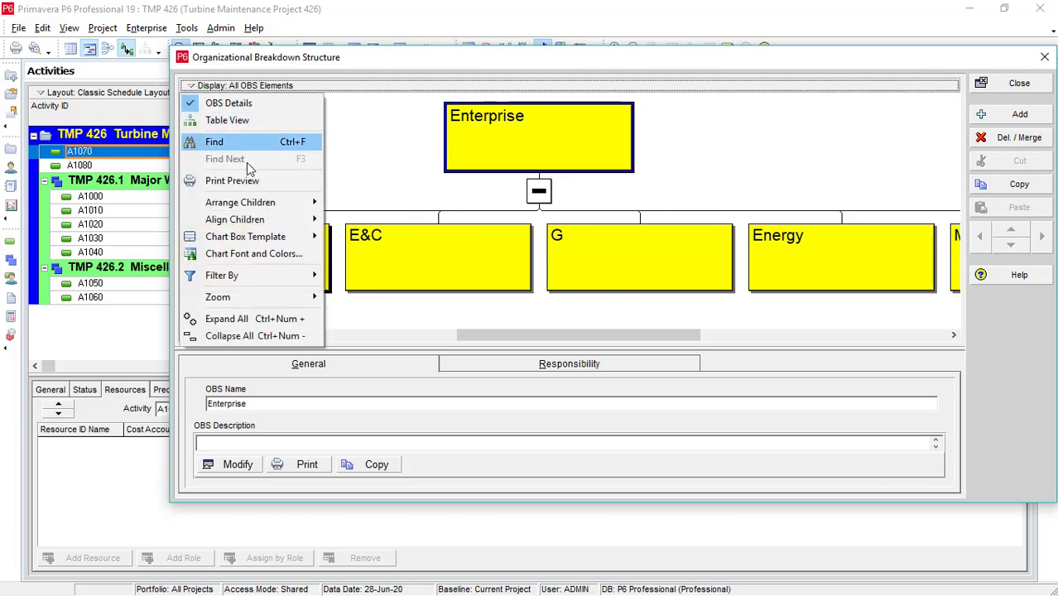
mouse_move(273, 237)
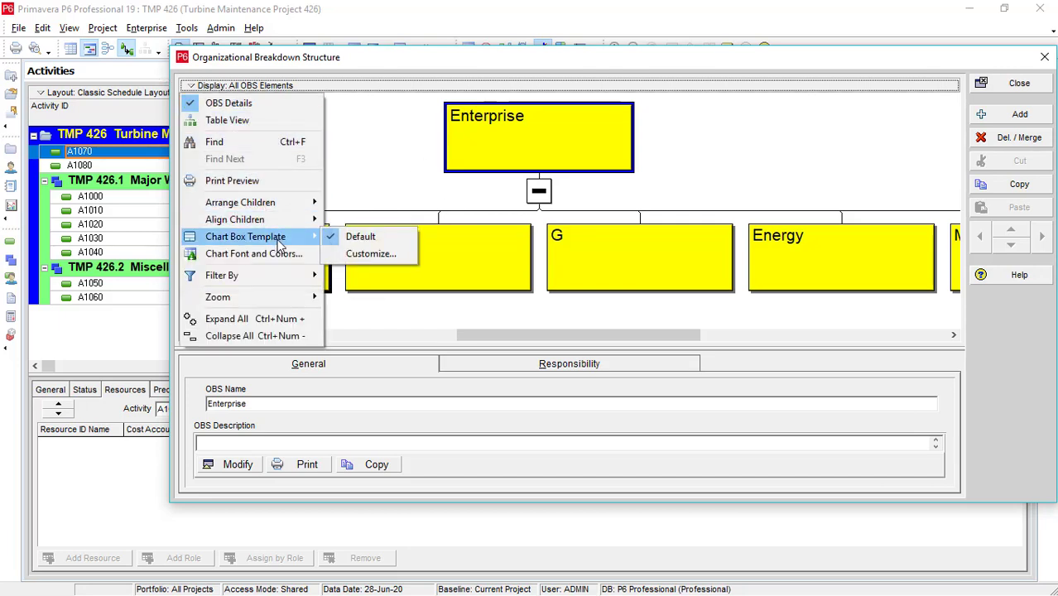
click(358, 256)
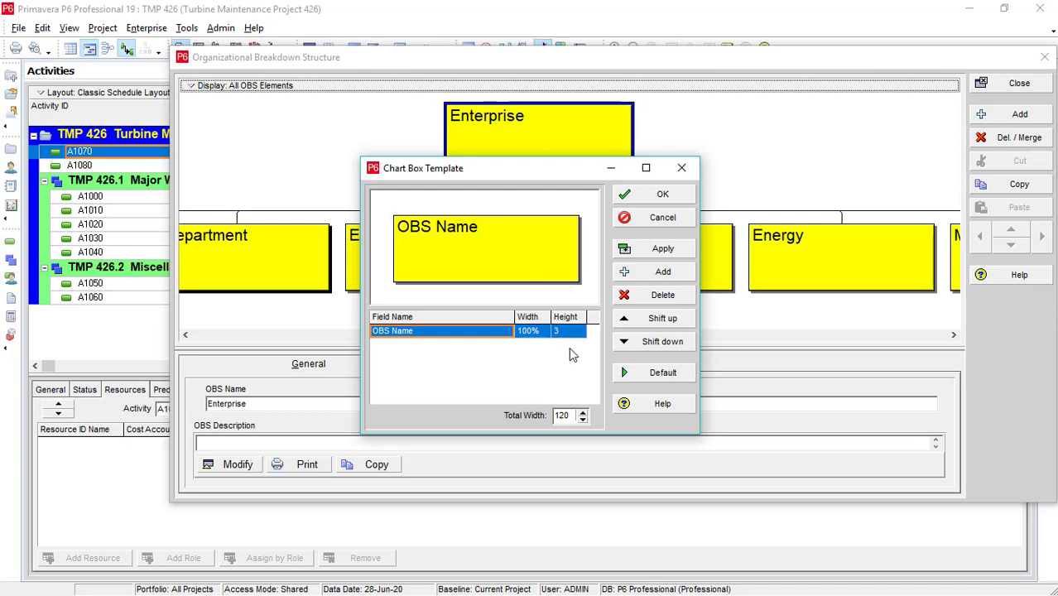
click(489, 246)
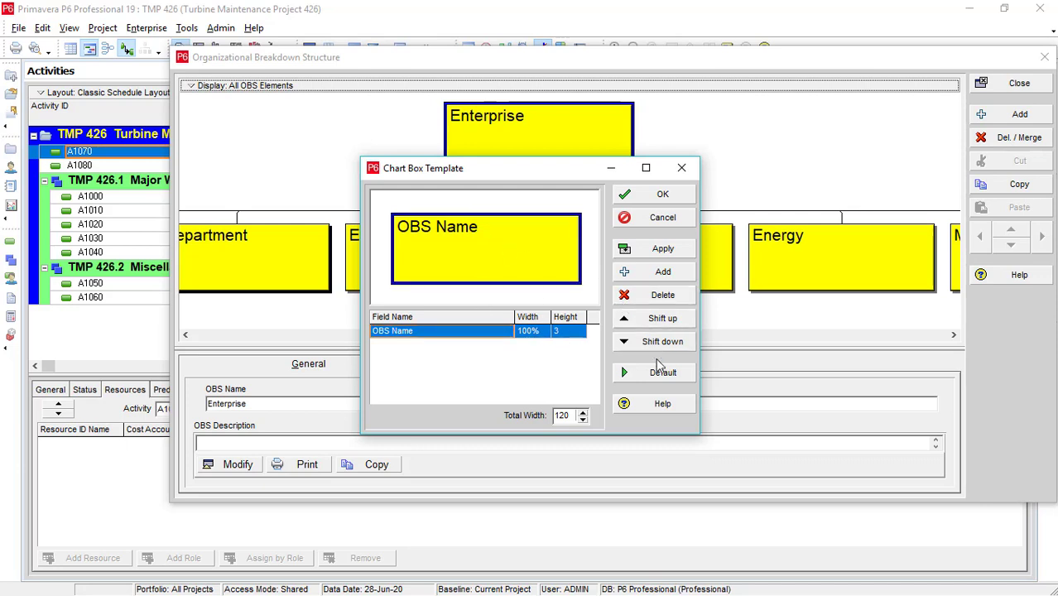
Try Users as the chart box field and switch the field back to OBS Name.
click(462, 333)
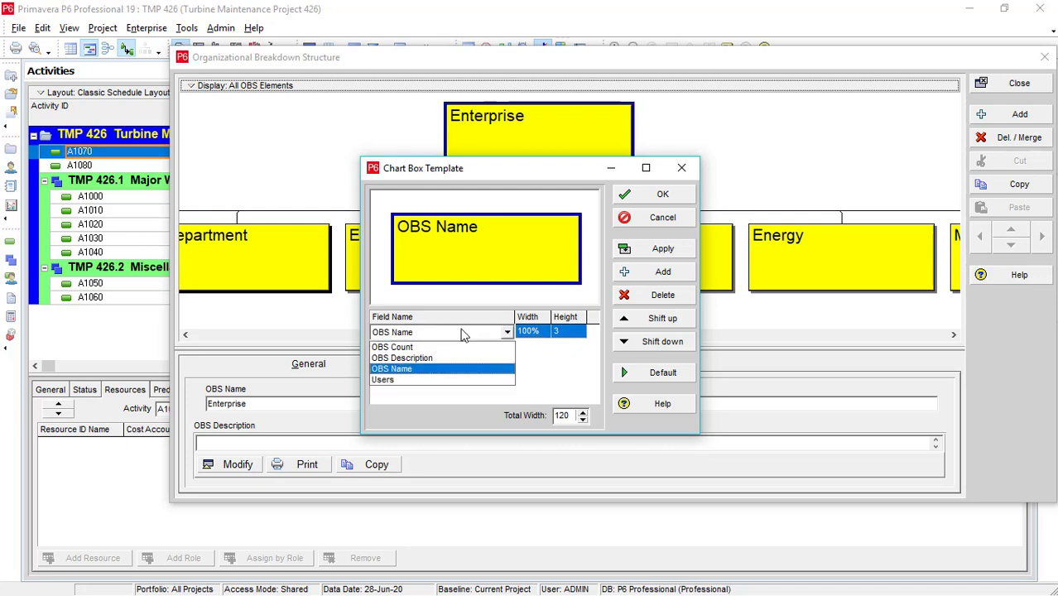
click(441, 381)
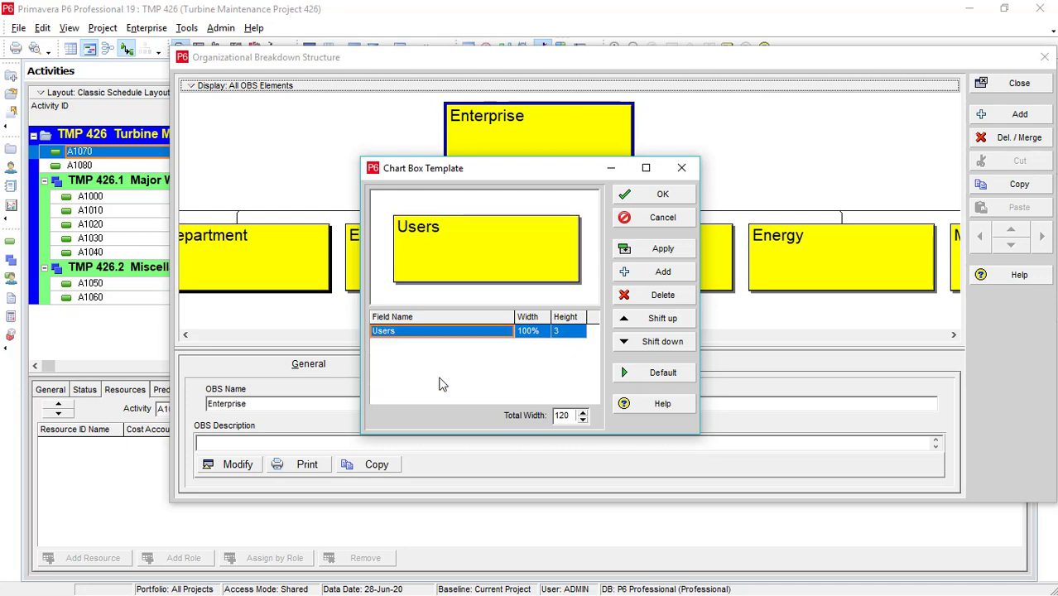
click(443, 334)
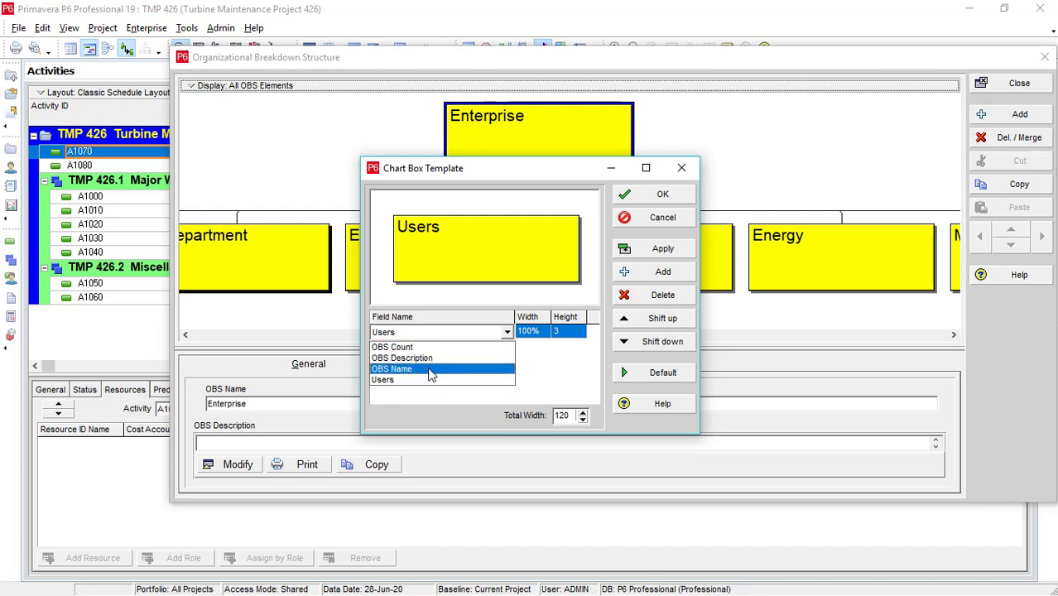
click(431, 369)
Set the OBS Name field's height to 5 in the chart box template and accept the template.
click(558, 333)
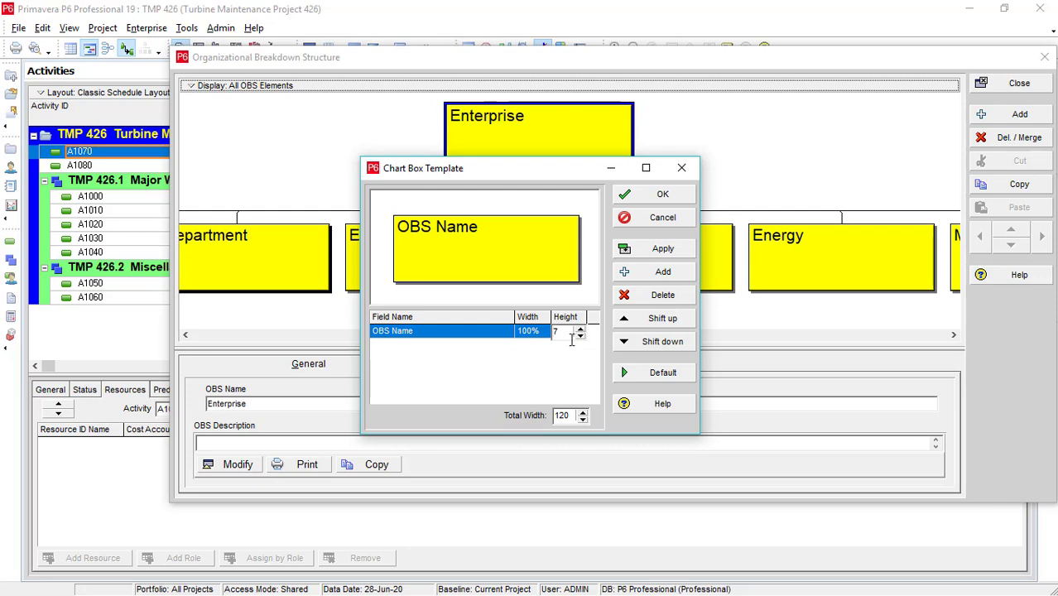
text(7)
key(Return)
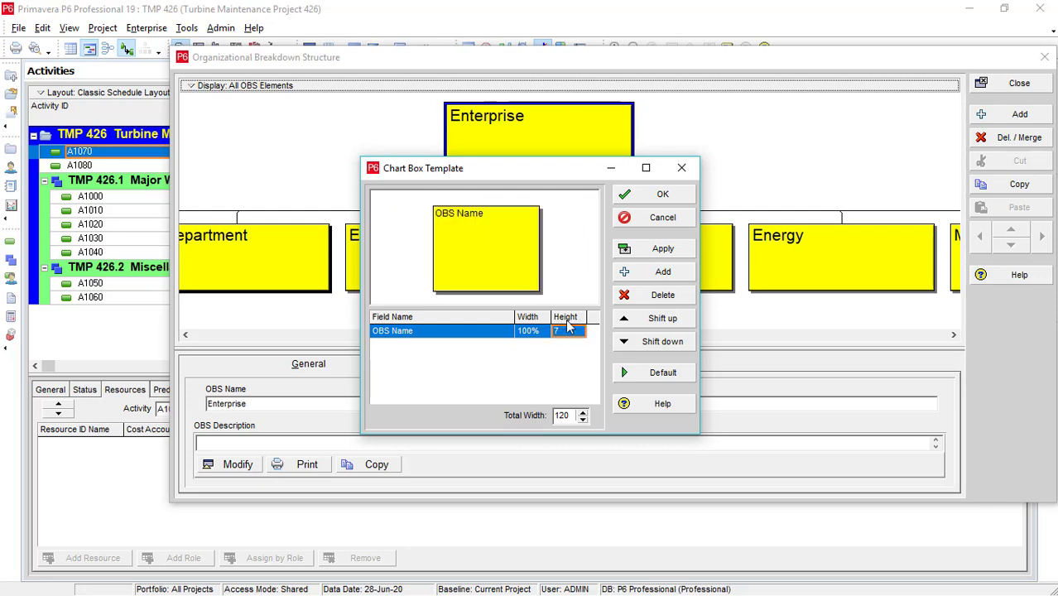
click(559, 335)
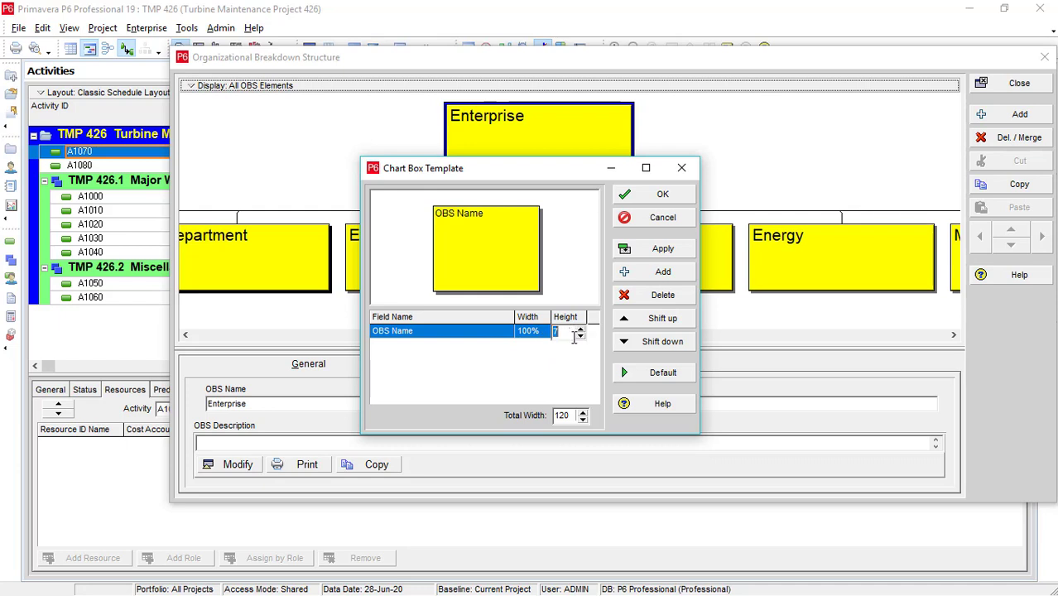
click(579, 337)
click(532, 333)
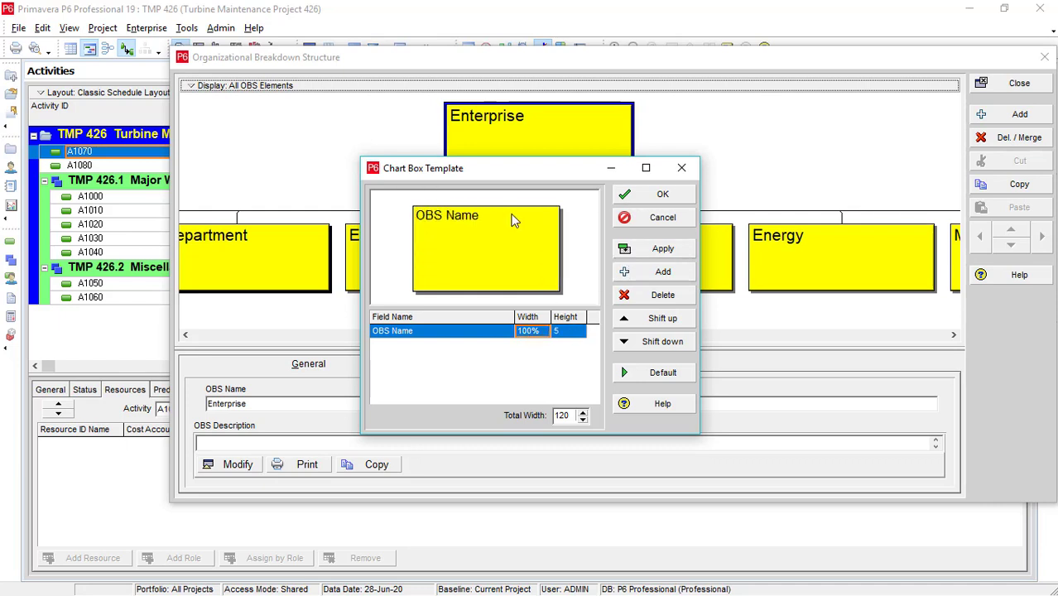
click(654, 197)
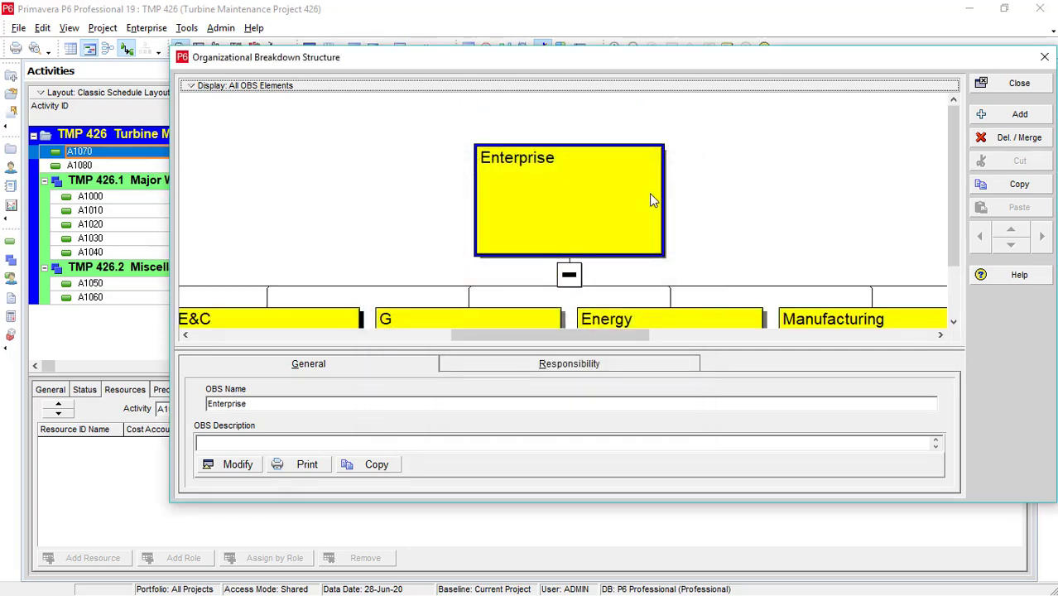
Switch the OBS from chart to table view and set the table font's style to Black.
click(192, 91)
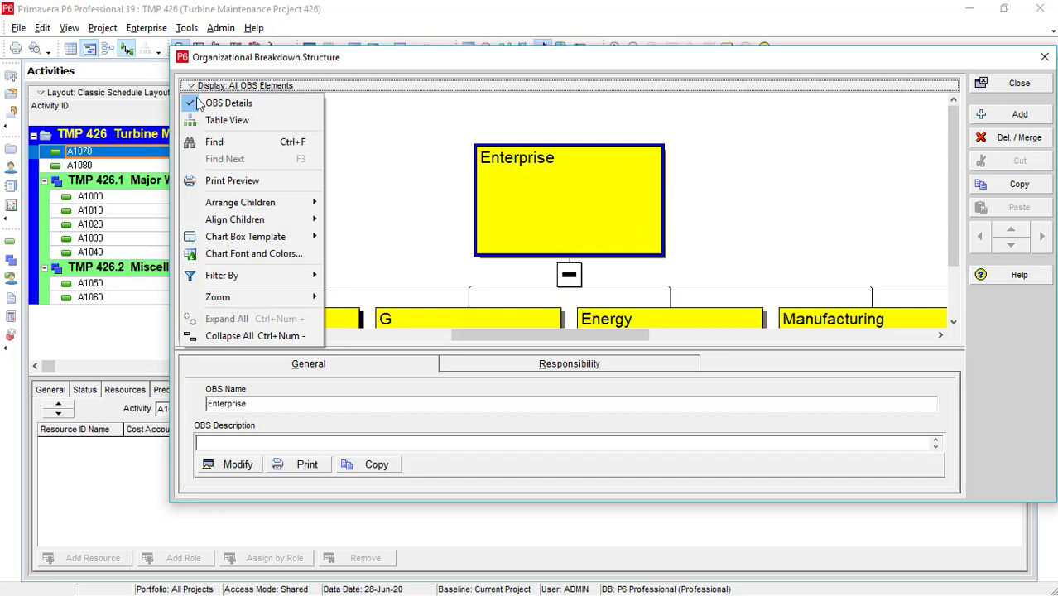
click(220, 122)
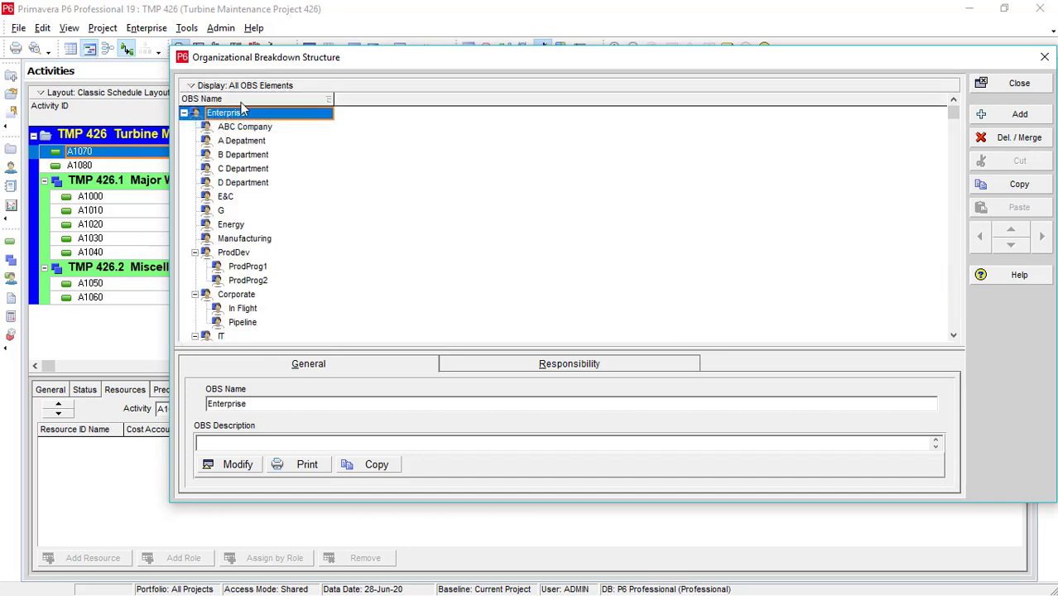
click(206, 88)
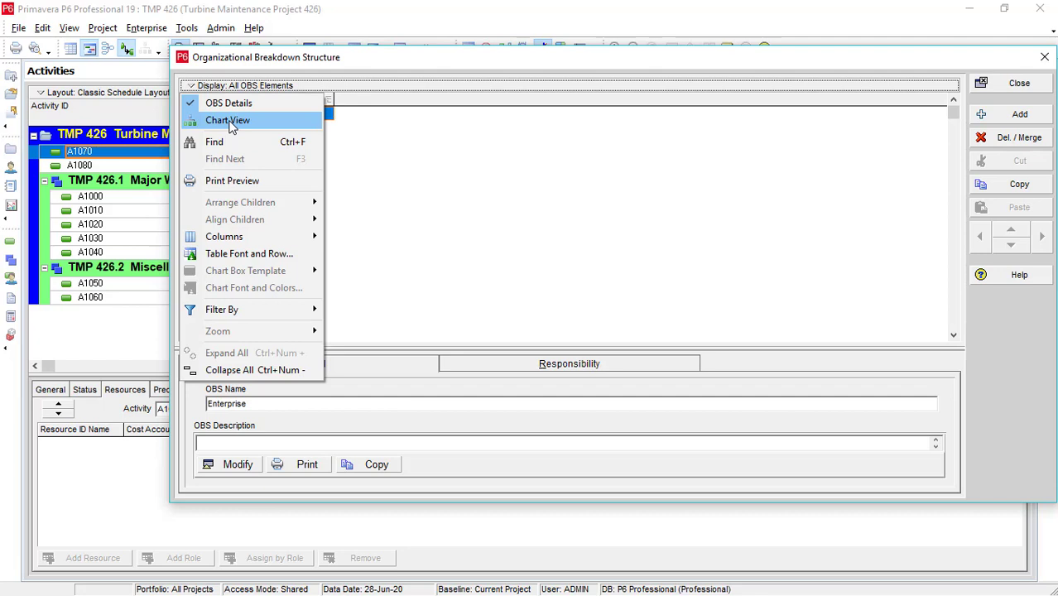
mouse_move(262, 242)
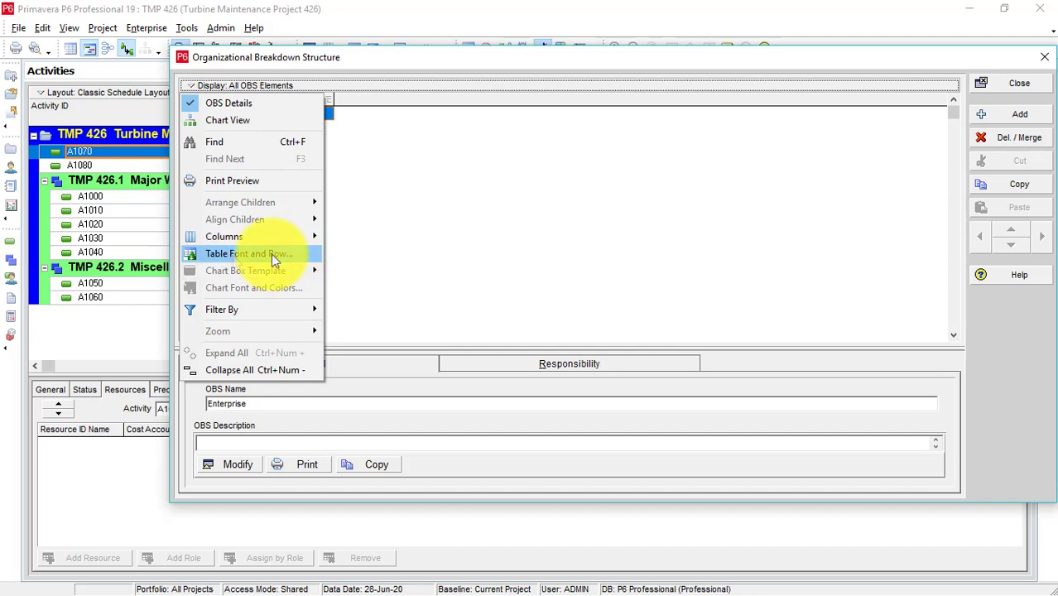
click(270, 254)
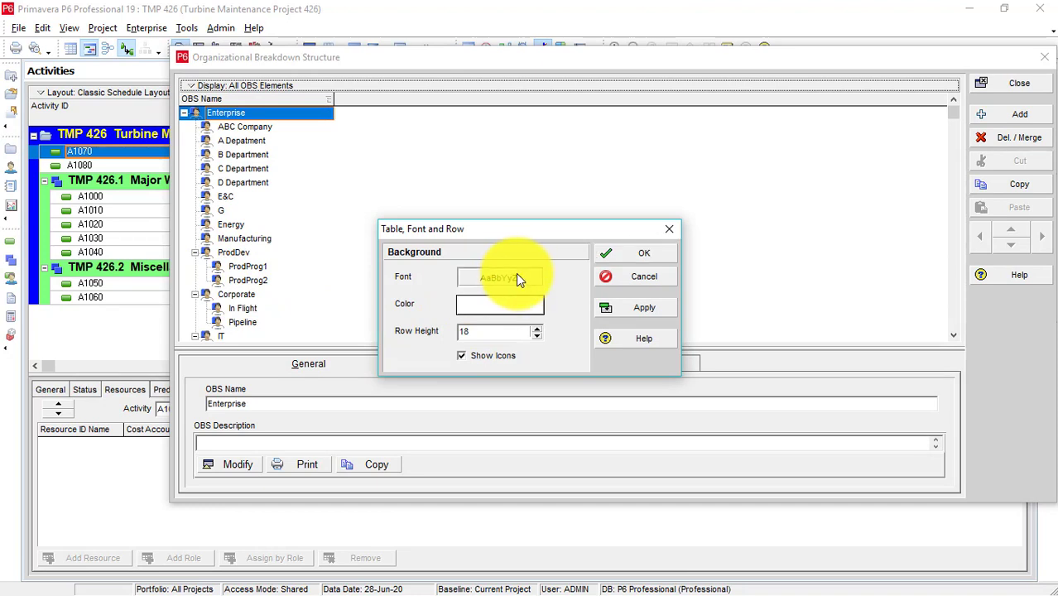
click(516, 276)
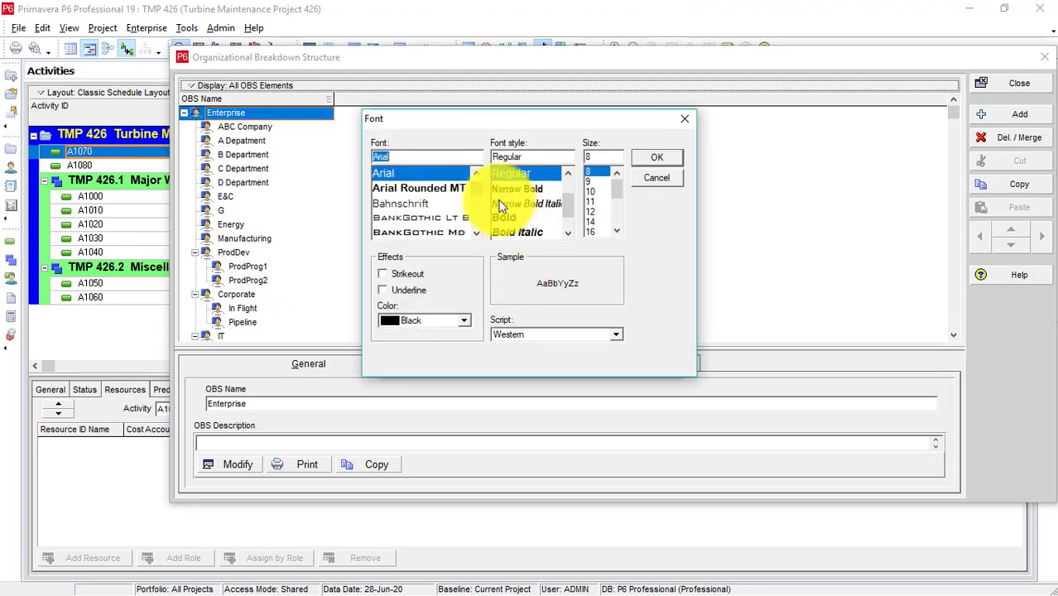
scroll(528, 219, down, 1)
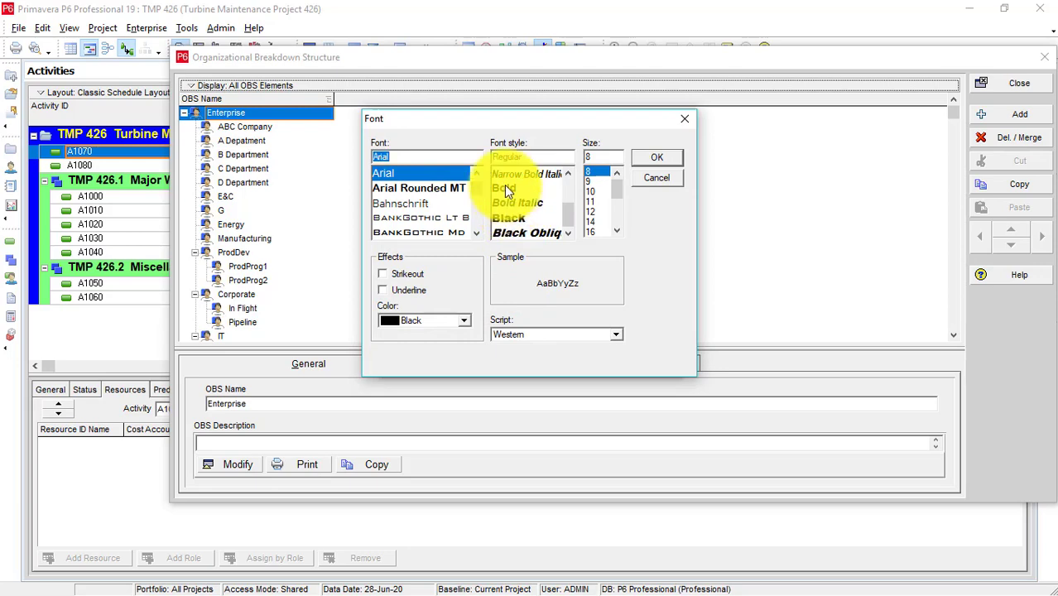
click(530, 217)
click(662, 158)
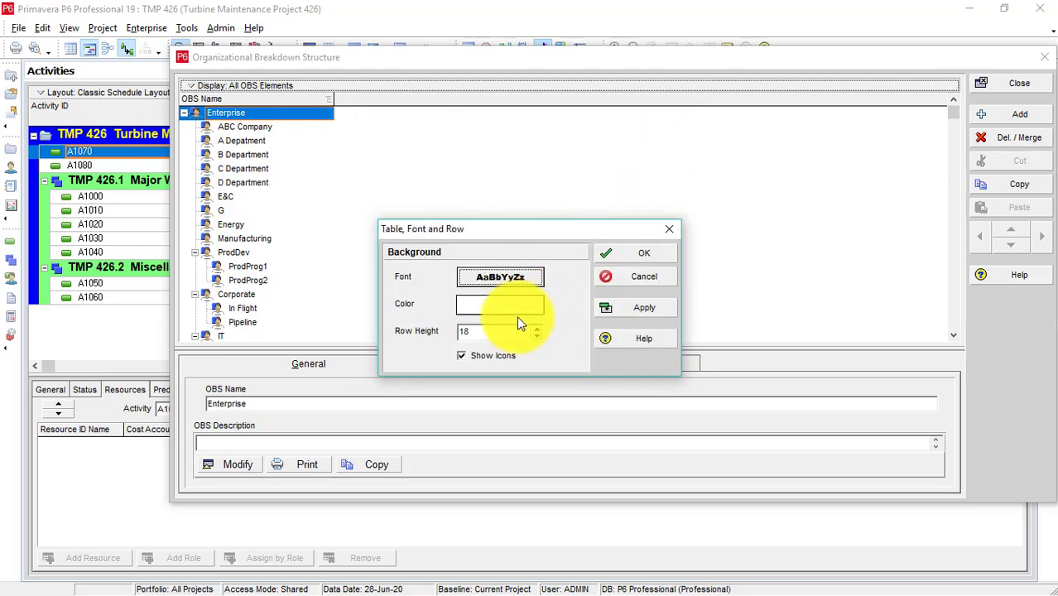
Set the OBS table's background color to light green and apply the table font and row settings.
click(516, 306)
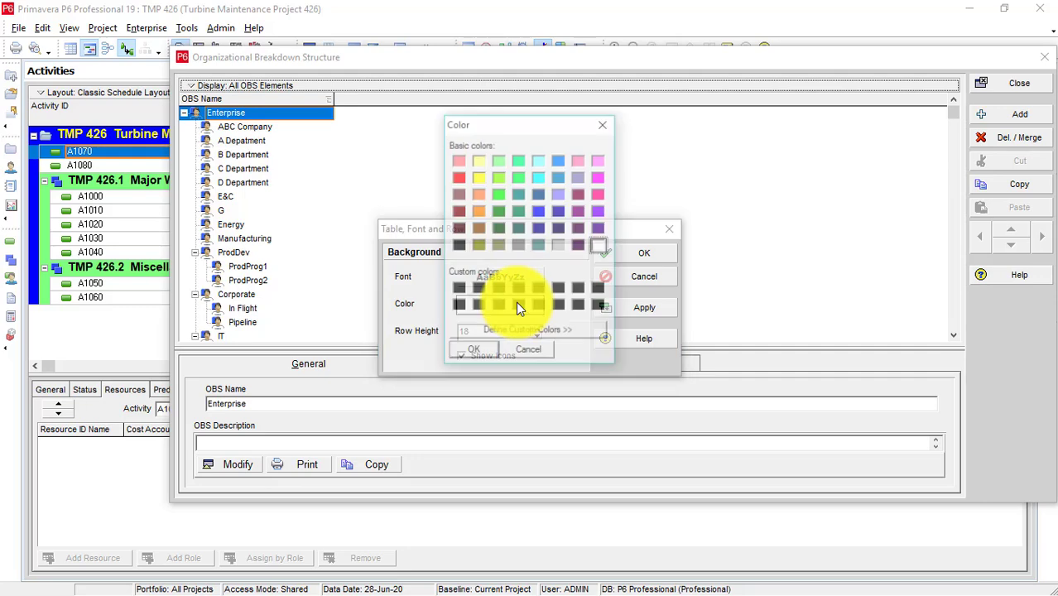
click(498, 162)
click(476, 351)
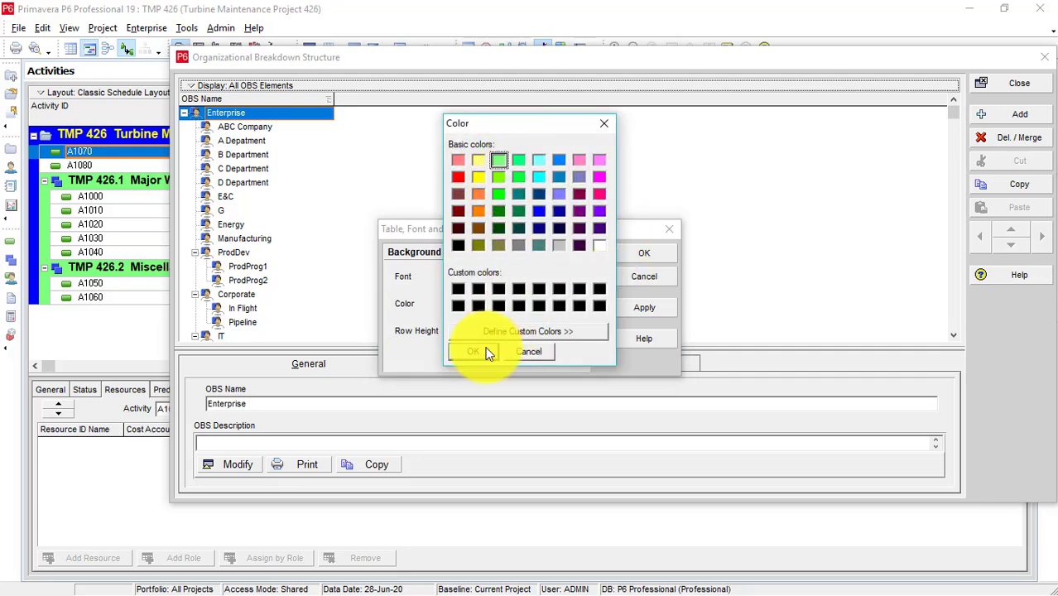
click(649, 311)
click(643, 254)
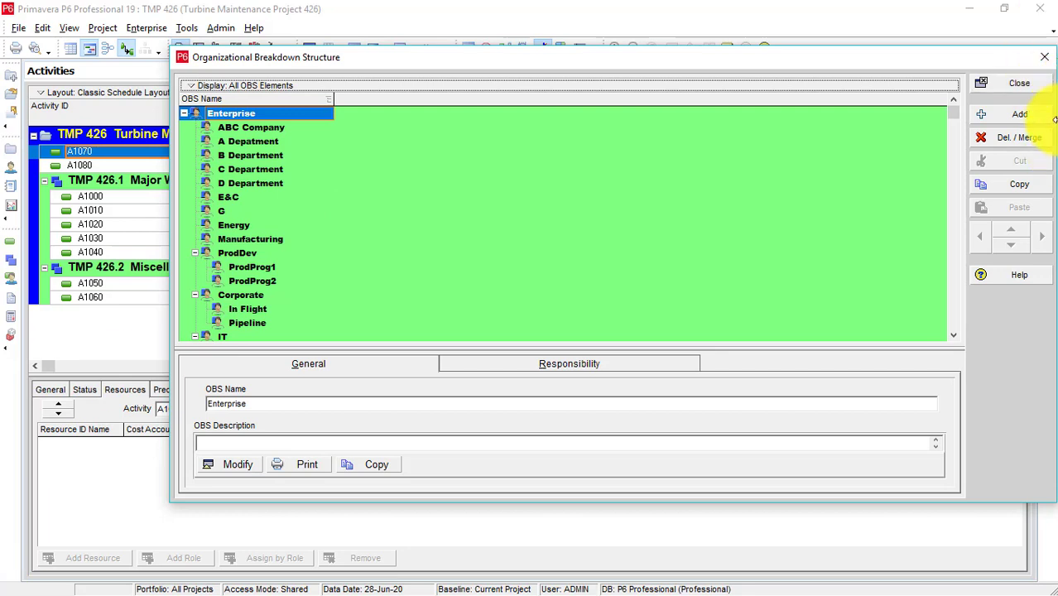
Narrow the Organizational Breakdown Structure dialog and look down the table to LOB 2.
click(194, 84)
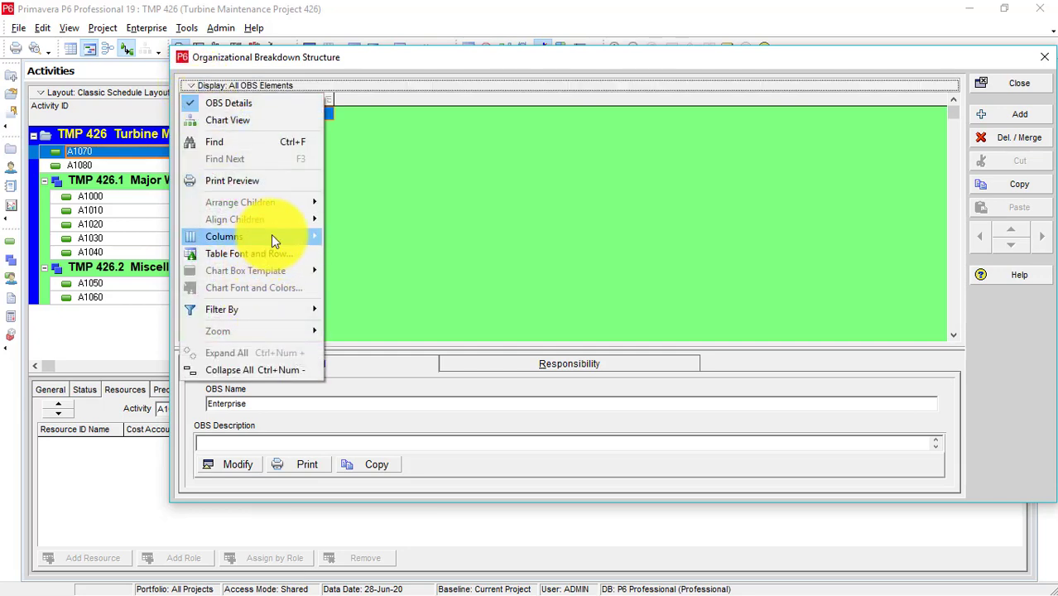
click(369, 139)
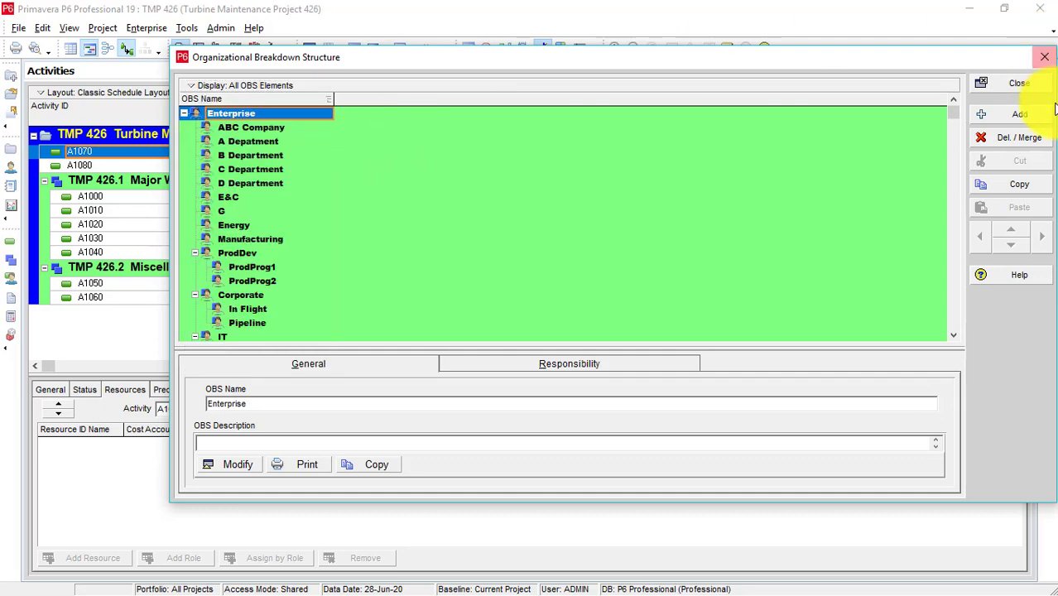
drag(1054, 273, 814, 248)
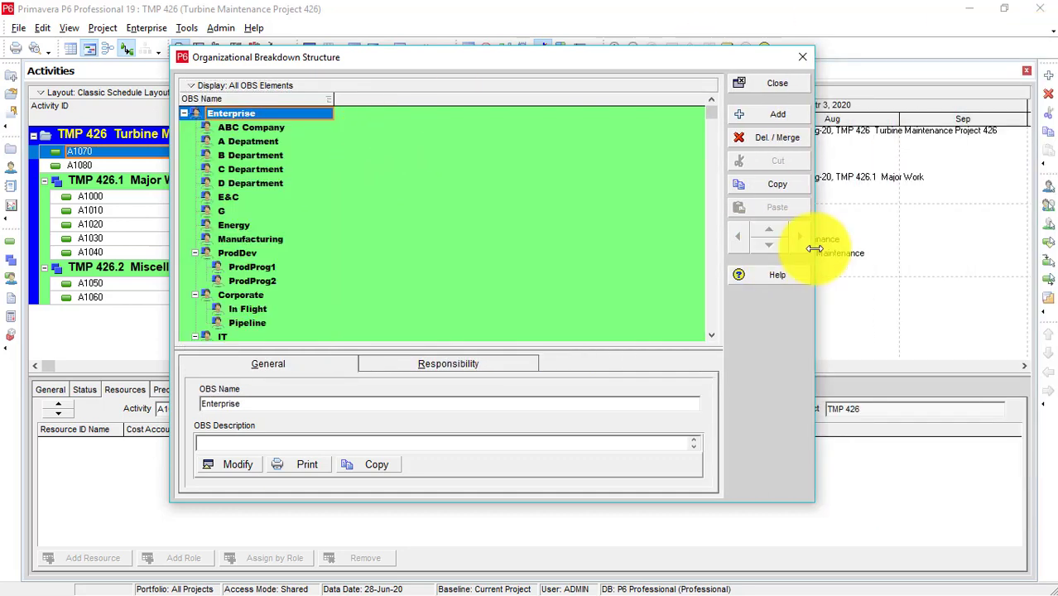
scroll(268, 241, down, 1)
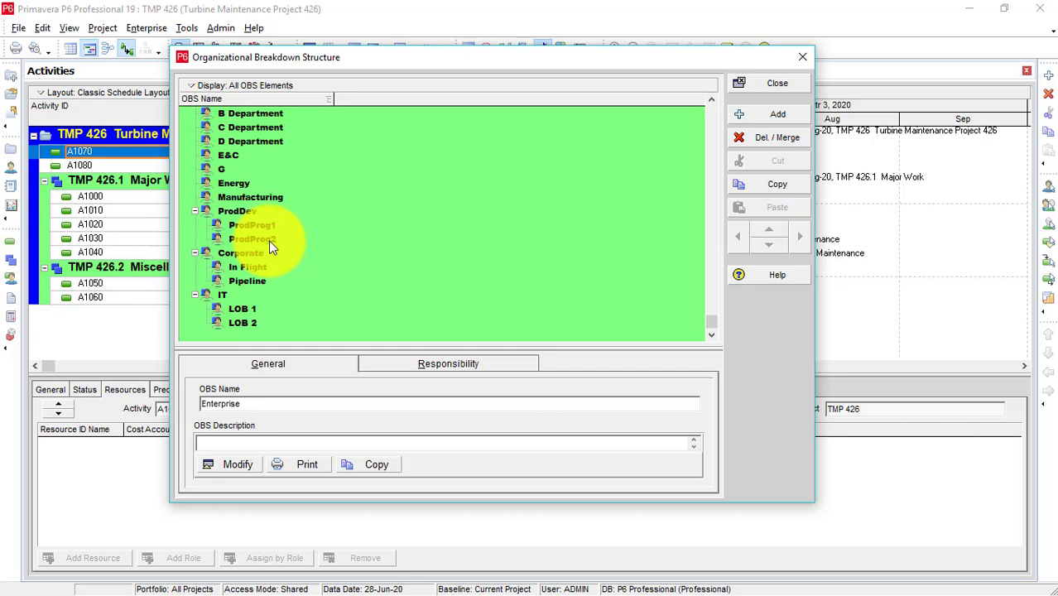